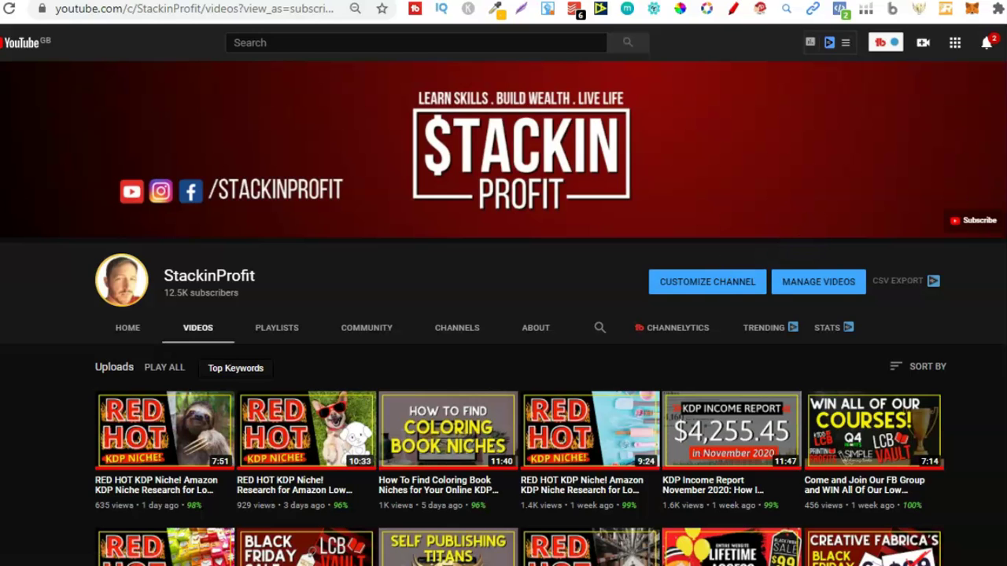
# Look through the uploaded videos on the StackinProfit YouTube channel and return to the start of the list
pyautogui.scroll(-3, 503, 315)
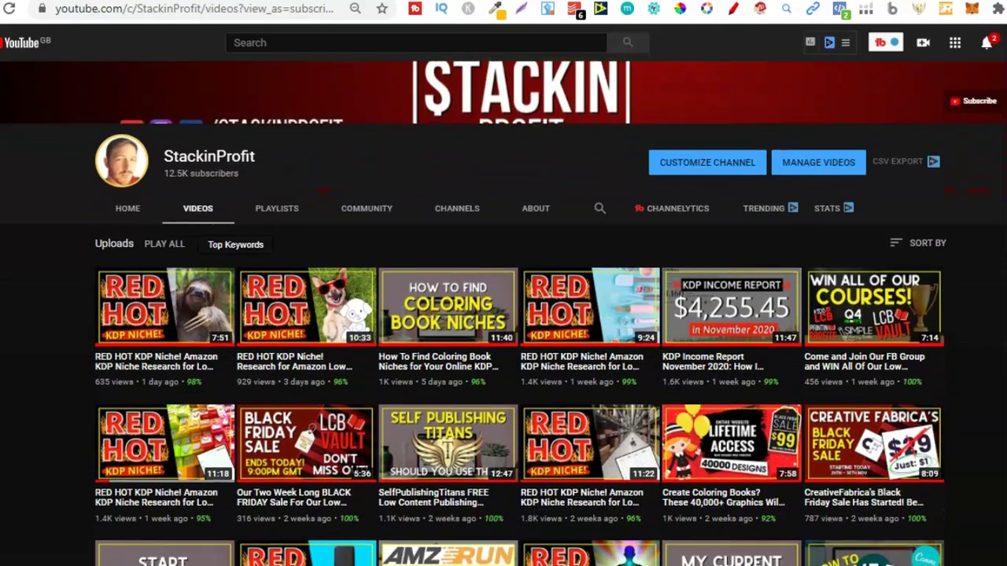
pyautogui.scroll(-1, 503, 315)
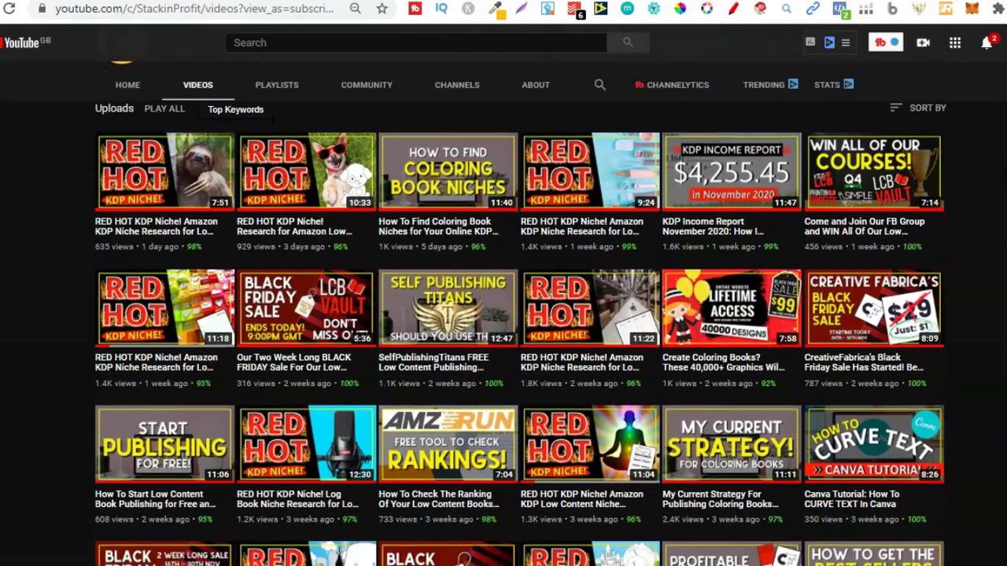
pyautogui.scroll(-1, 504, 330)
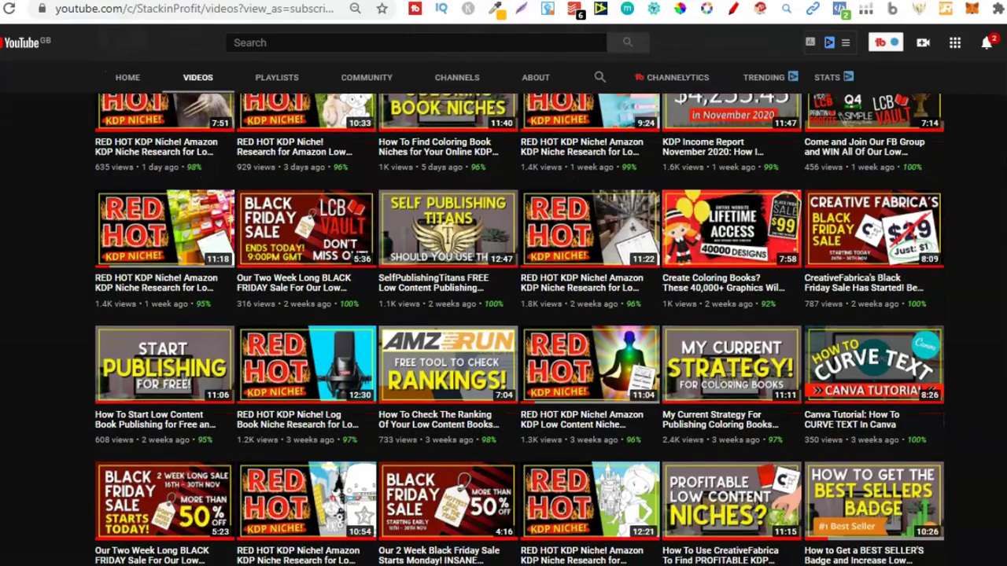
pyautogui.scroll(-2, 504, 331)
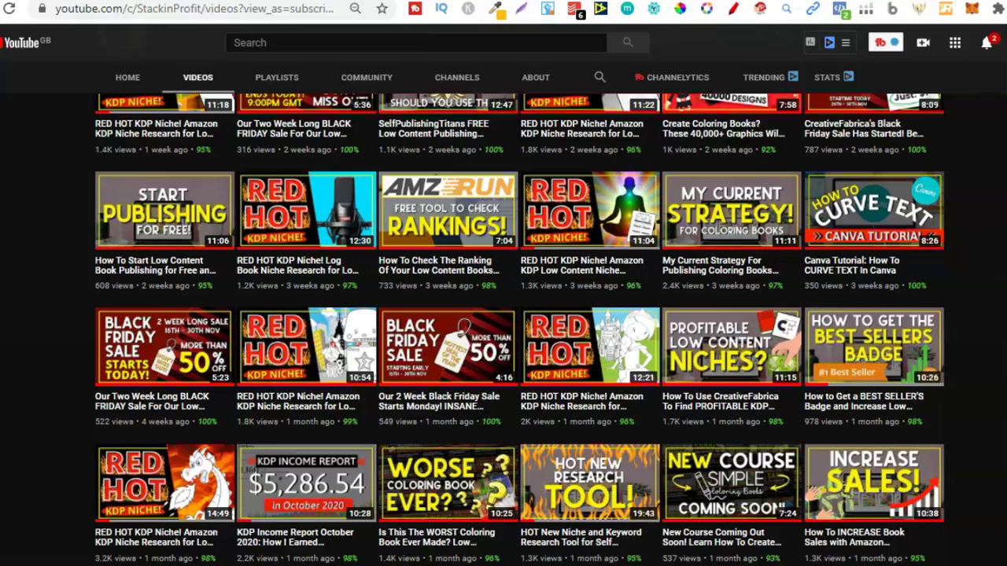
pyautogui.scroll(-2, 519, 329)
pyautogui.scroll(8, 519, 328)
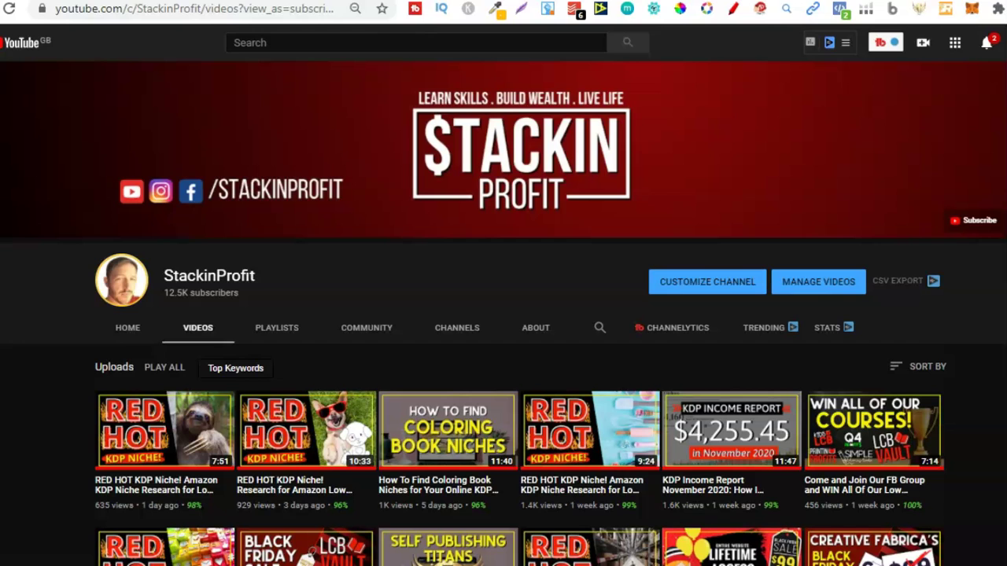
# Switch to the Creative Fabrica log book search, open Password LogBook Interior for Amazon KDP and download it
pyautogui.hotkey('ctrl', 'Tab')
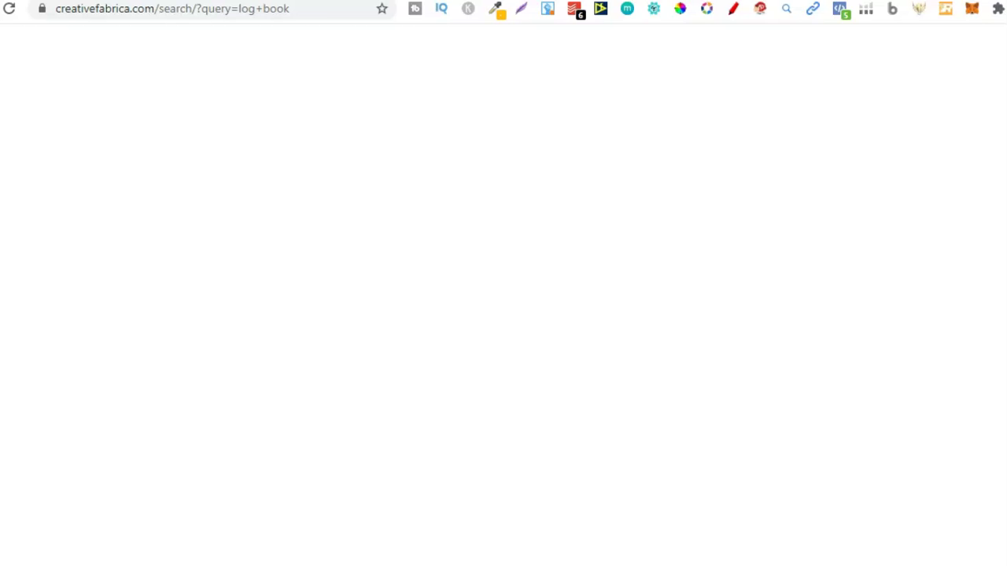
pyautogui.scroll(-4, 504, 315)
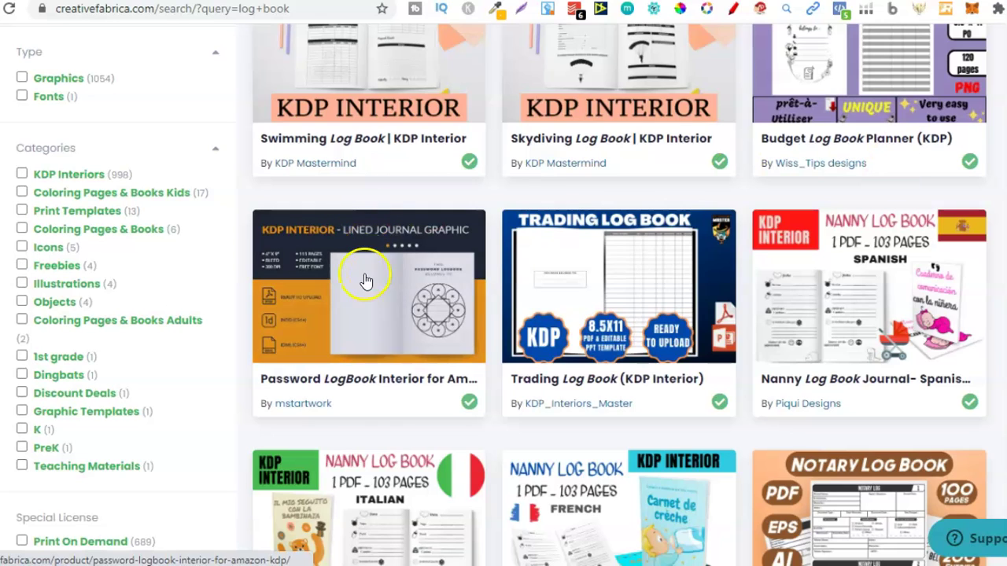
pyautogui.click(340, 281)
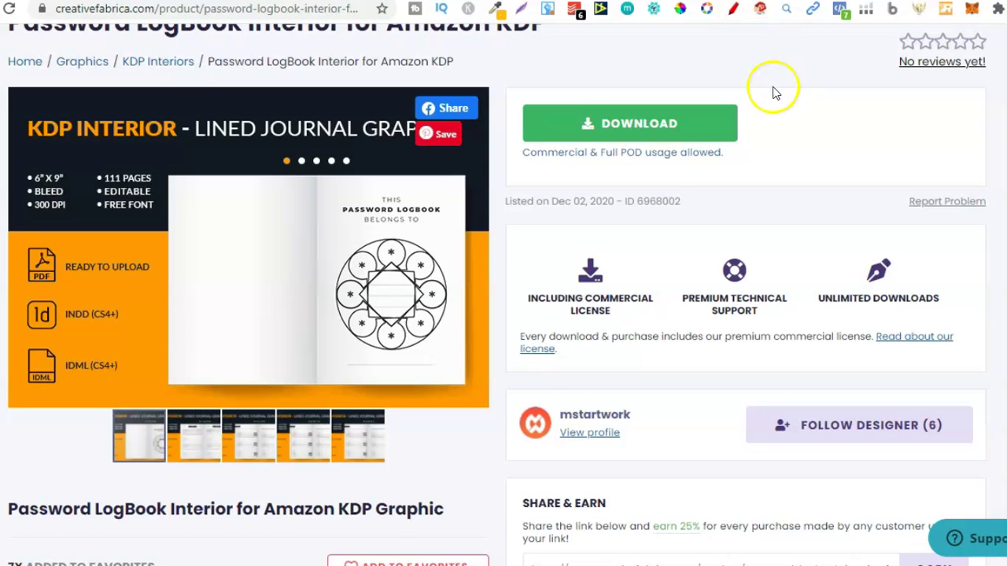
pyautogui.click(659, 122)
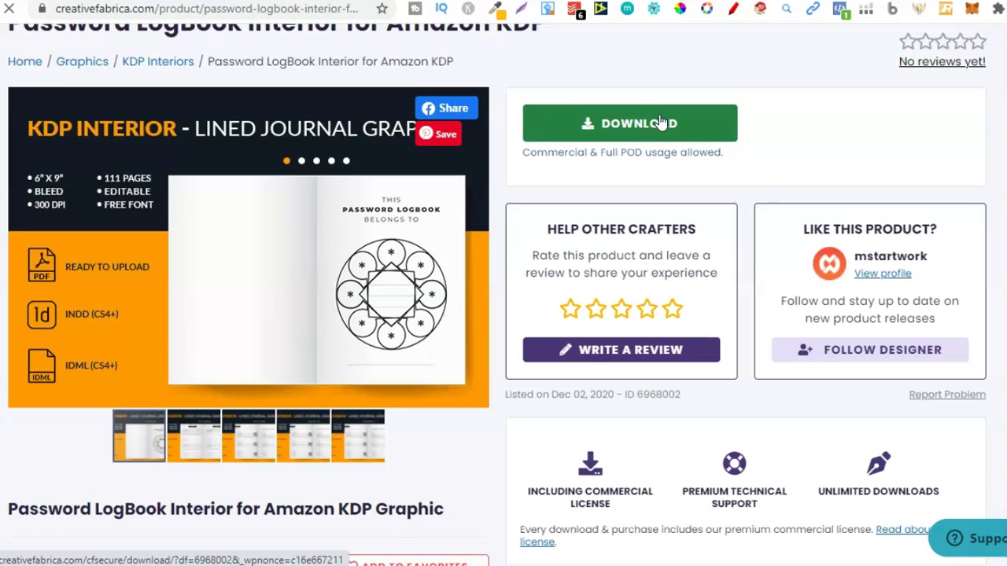
pyautogui.click(661, 122)
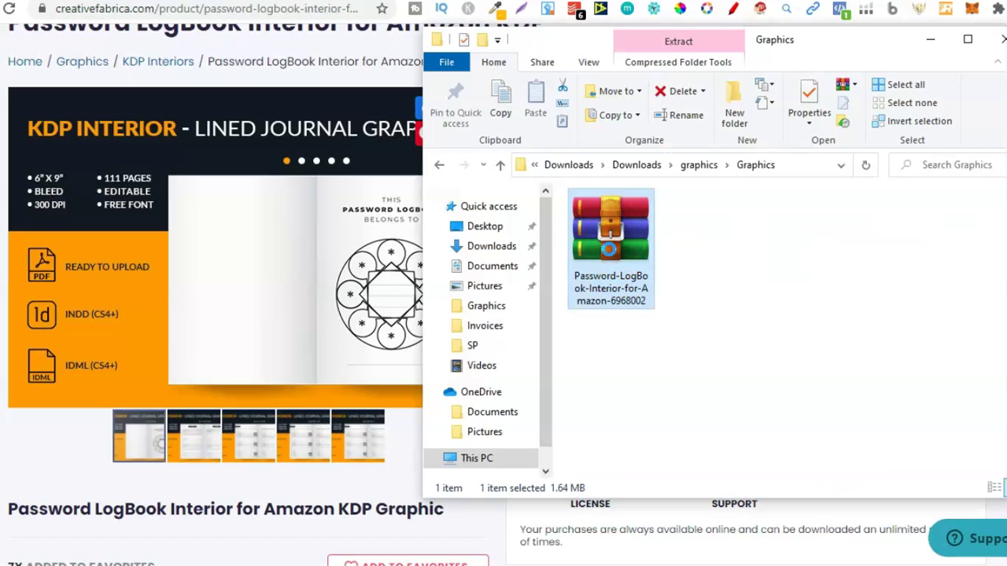
# Extract the downloaded Password LogBook archive into the Graphics folder and open the extracted PDF folder
pyautogui.rightClick(608, 249)
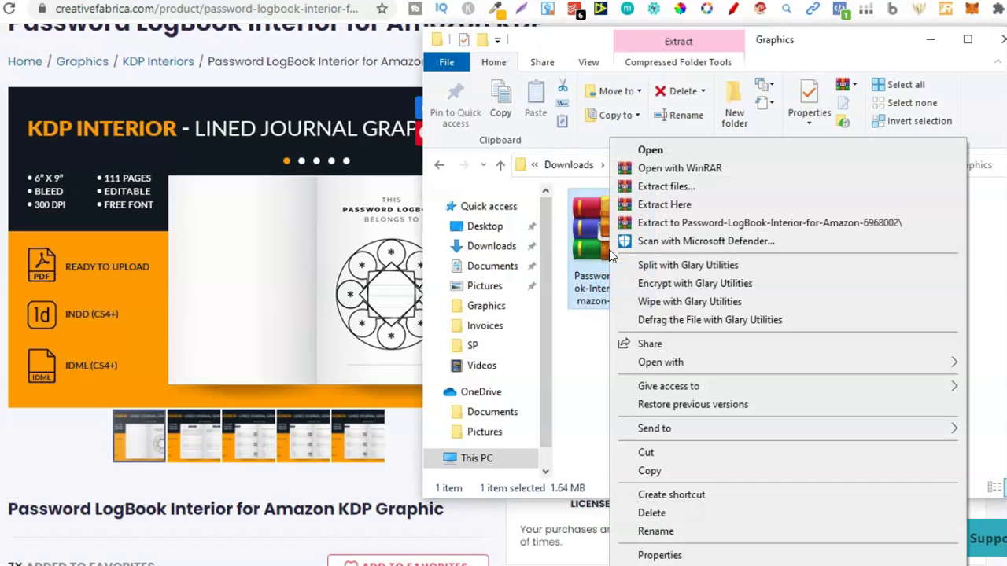
pyautogui.click(688, 206)
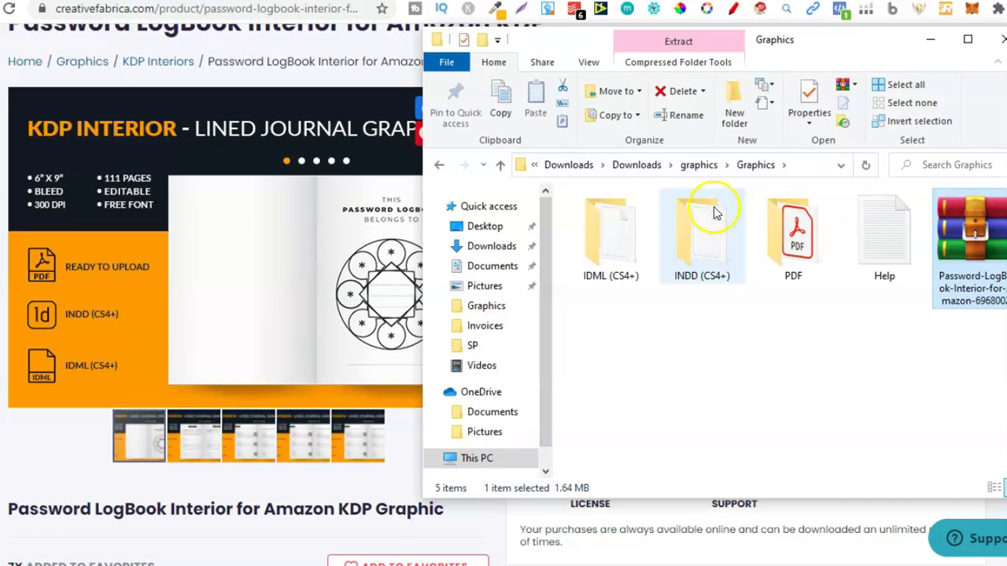
pyautogui.doubleClick(793, 236)
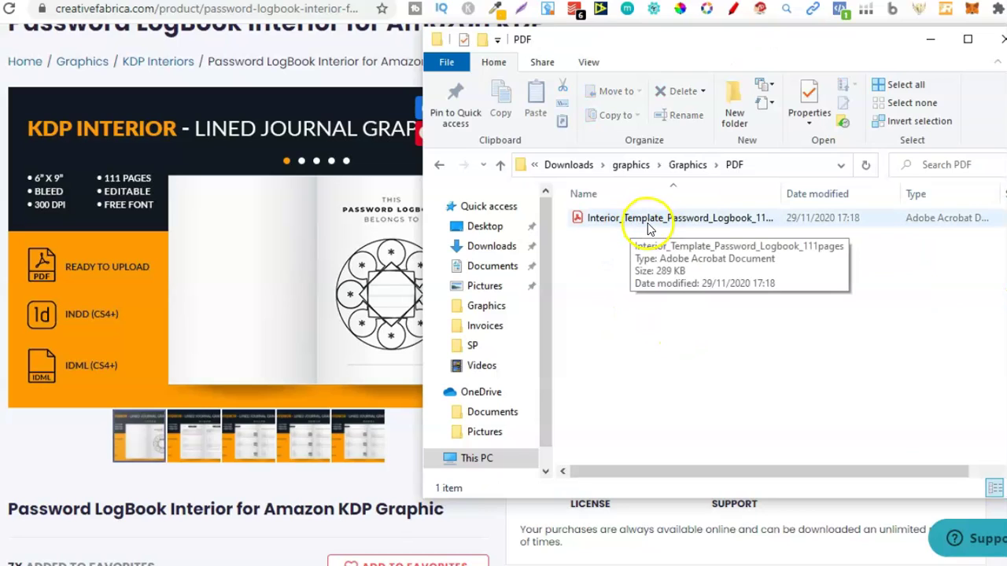
# Check the general and detailed file properties of the Interior_Template_Password_Logbook_111pages PDF for its page size, and close them
pyautogui.click(687, 221)
pyautogui.rightClick(689, 221)
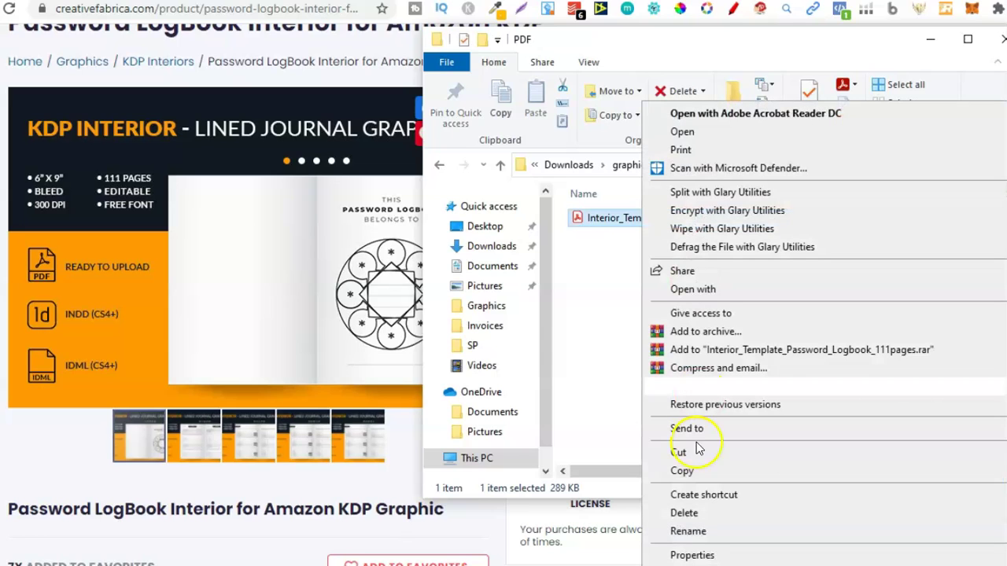
pyautogui.click(692, 555)
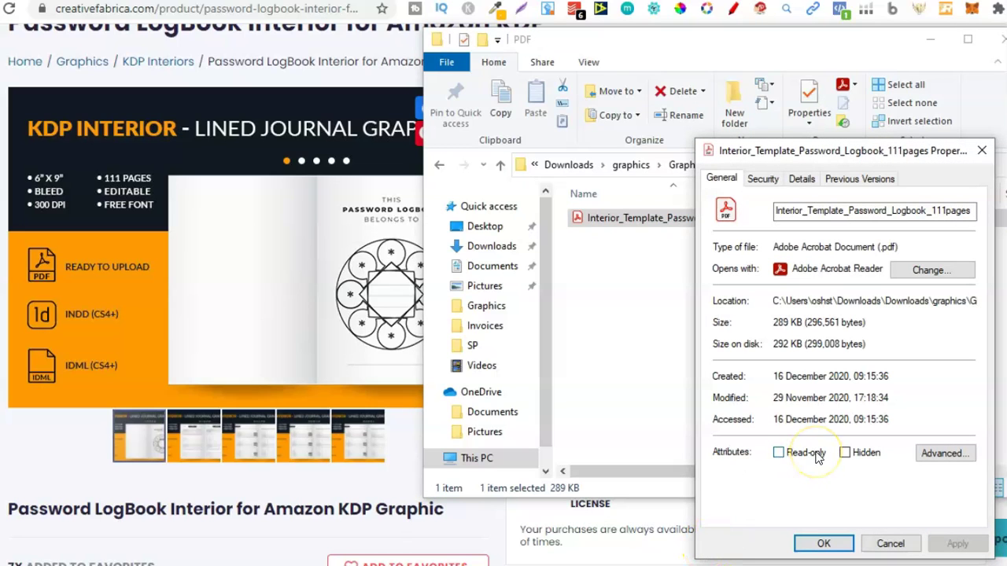
pyautogui.click(803, 178)
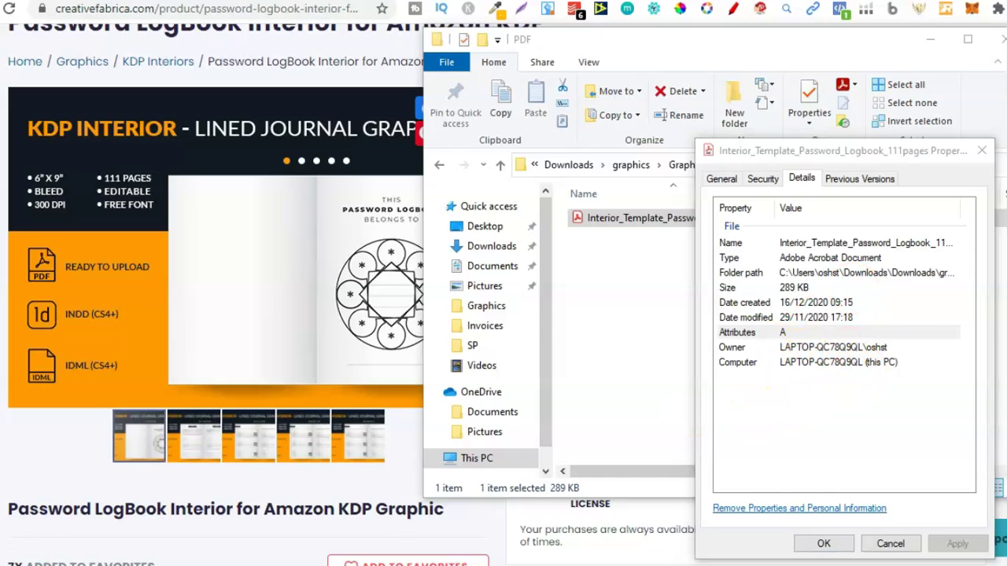
pyautogui.click(972, 155)
# Open the logbook interior PDF in Adobe Acrobat Reader and show its document properties
pyautogui.doubleClick(657, 218)
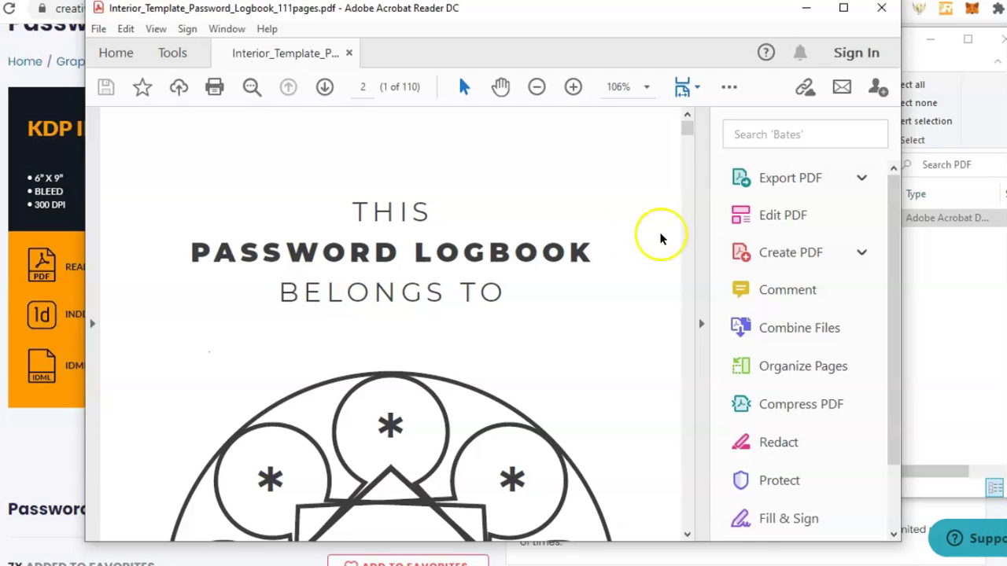
pyautogui.click(99, 29)
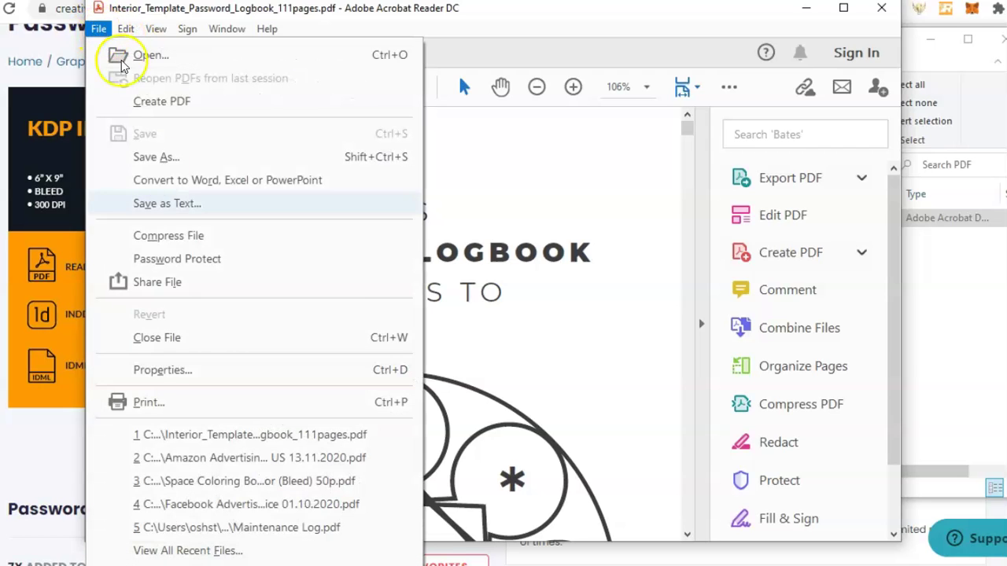
pyautogui.click(161, 376)
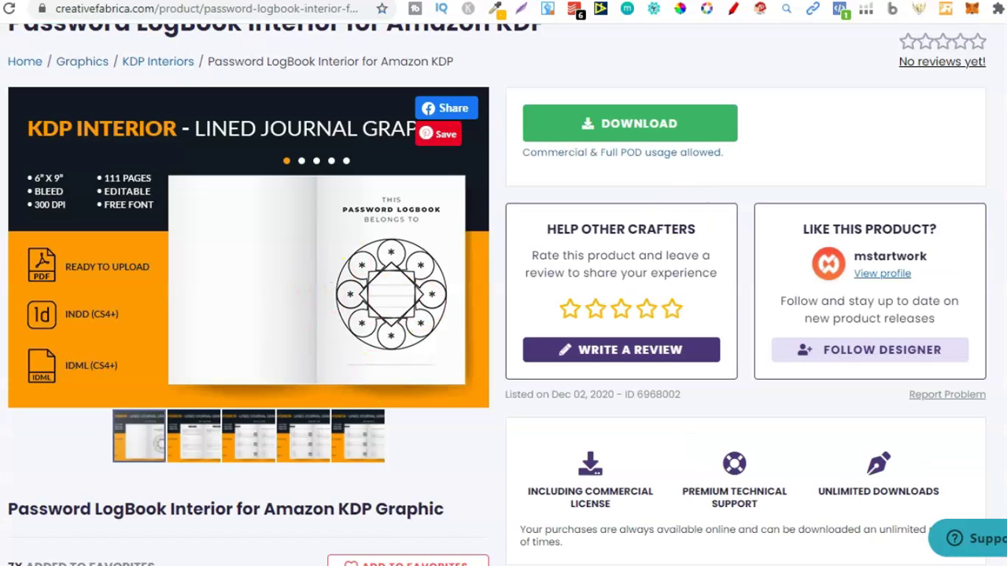
# Compare the page size in the Creative Fabrica product specifications with the page size in the PDF's document properties
pyautogui.scroll(-5, 438, 314)
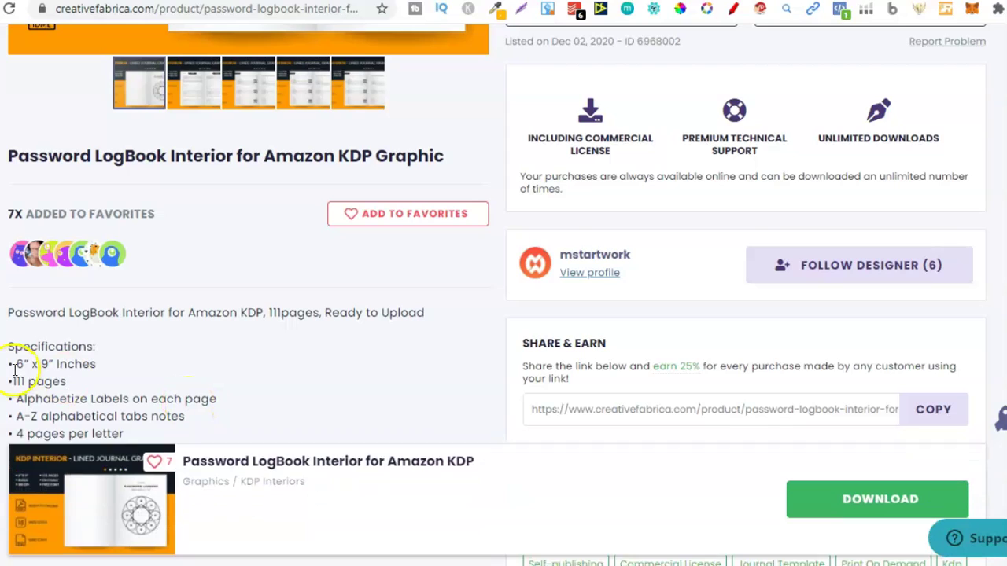
pyautogui.moveTo(16, 363); pyautogui.dragTo(53, 364)
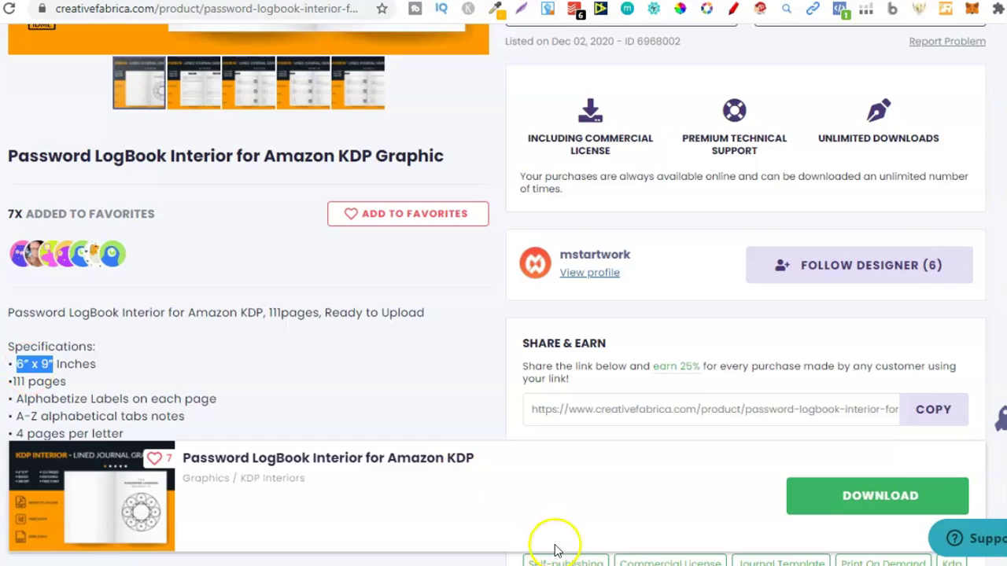
pyautogui.hotkey('alt', 'Tab')
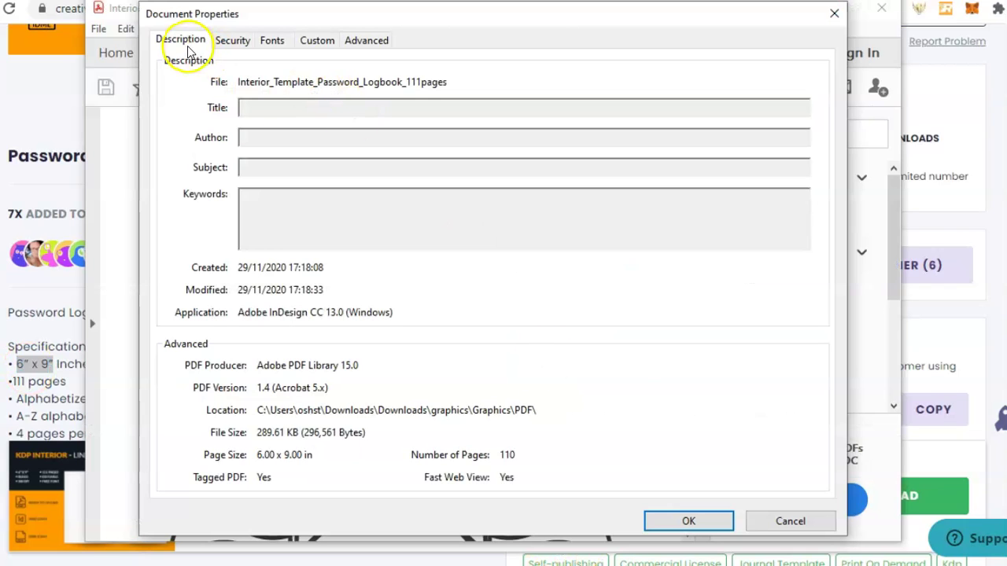
pyautogui.click(270, 456)
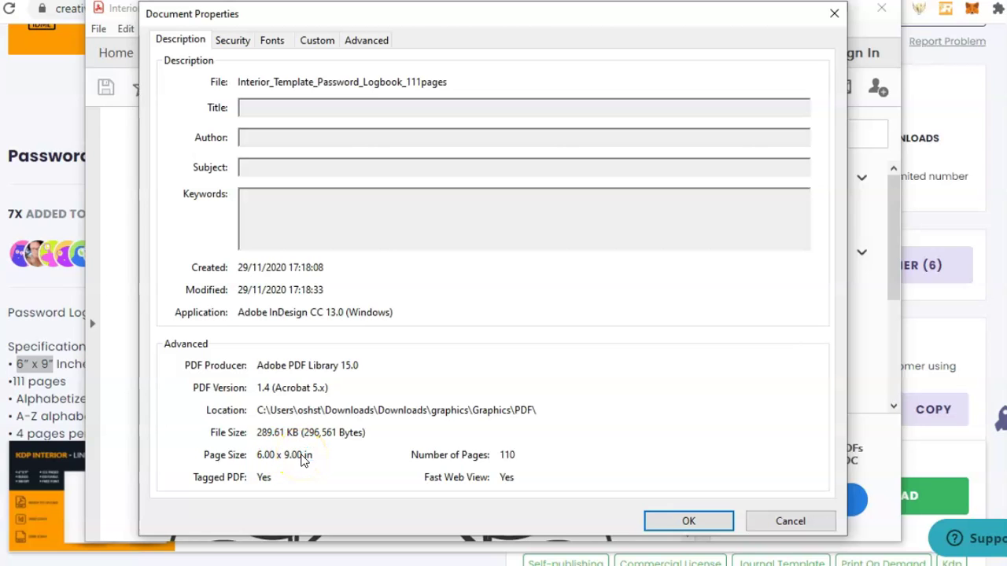
# Switch to Canva and start a new design with custom dimensions
pyautogui.hotkey('alt', 'Tab')
pyautogui.hotkey('ctrl', 'Tab')
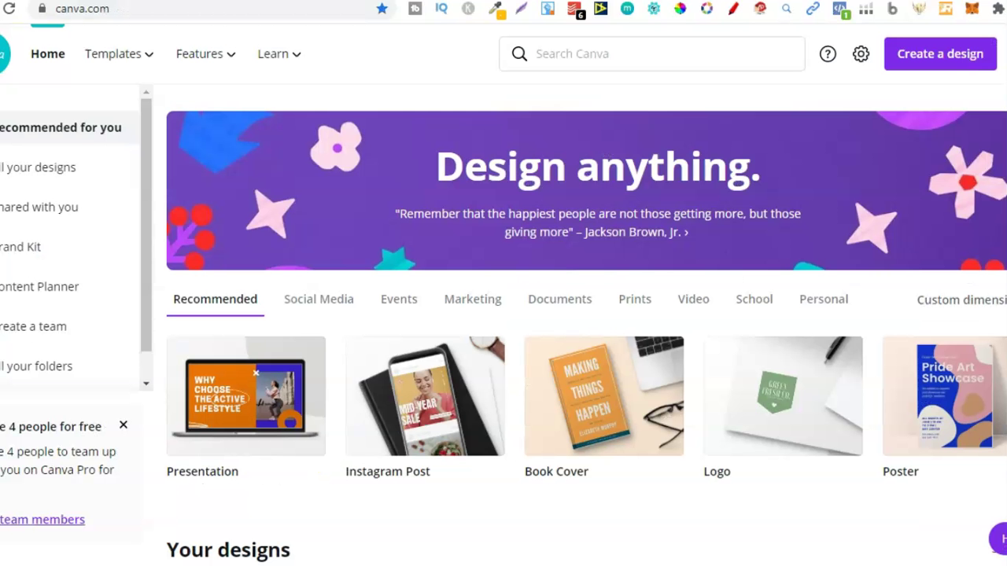
pyautogui.click(937, 60)
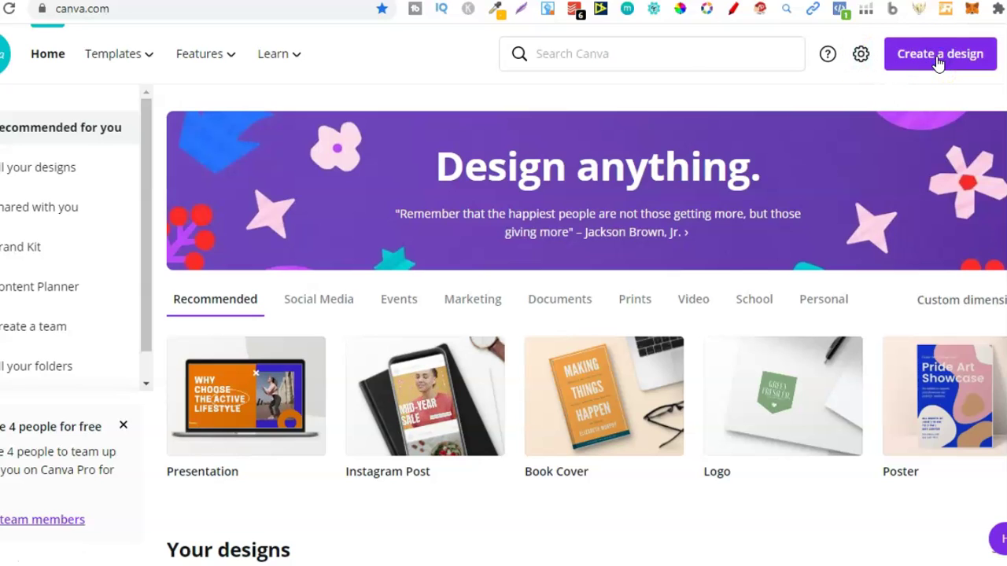
pyautogui.click(938, 60)
pyautogui.click(818, 143)
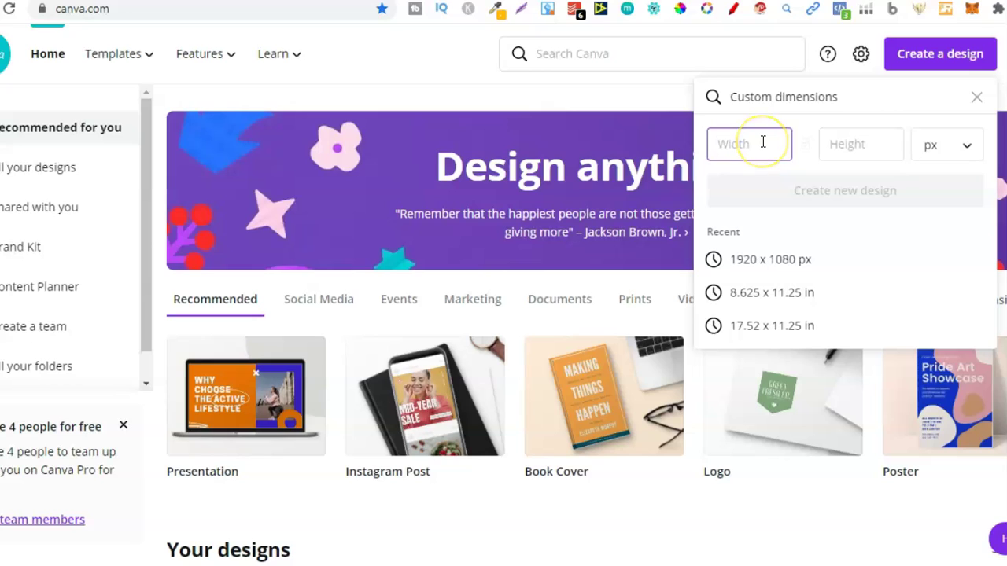
# Set the custom dimensions to 6 in wide by 9 in high and create the new design
pyautogui.click(832, 143)
pyautogui.write('9')
pyautogui.click(929, 143)
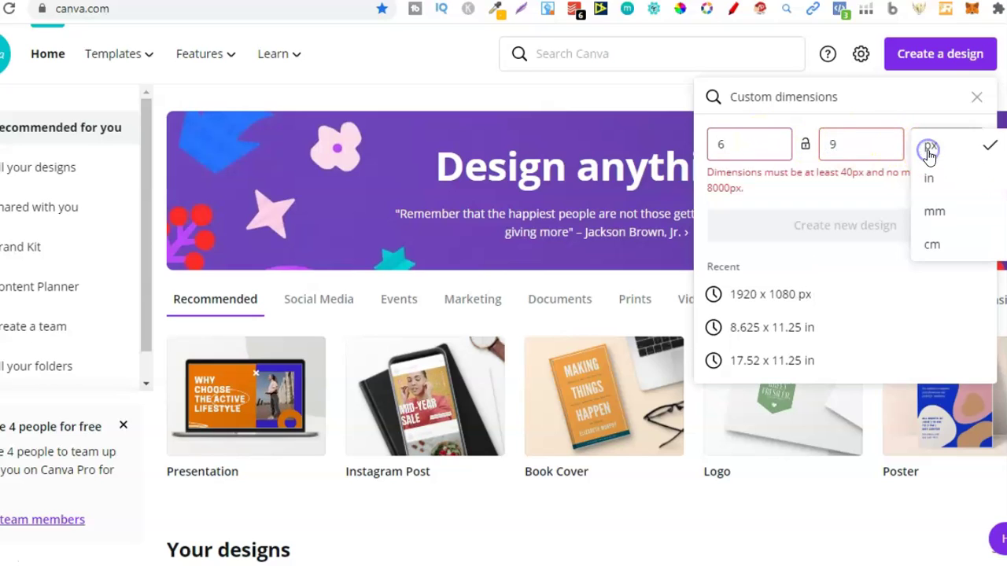
pyautogui.click(930, 182)
pyautogui.click(735, 144)
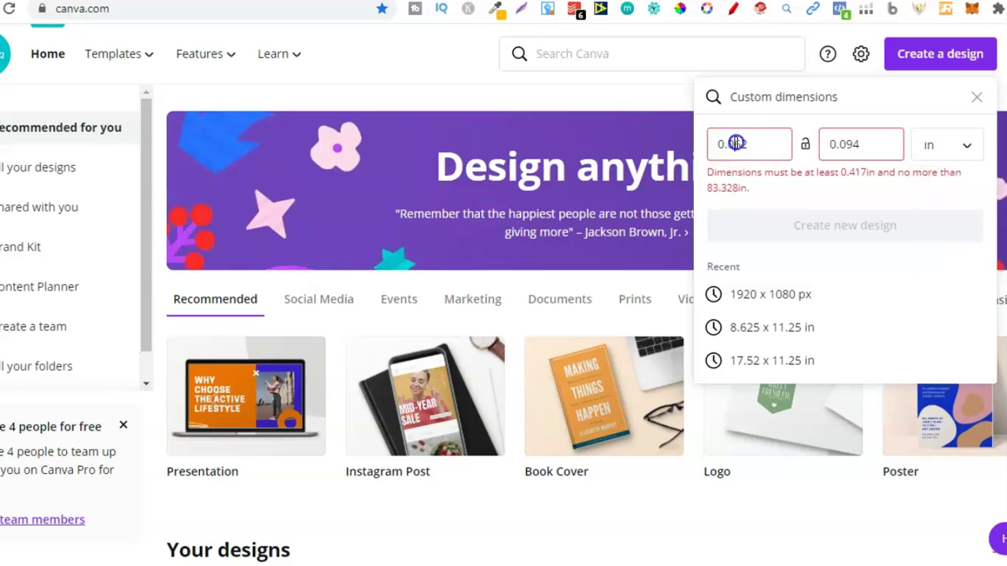
pyautogui.write('6')
pyautogui.doubleClick(846, 144)
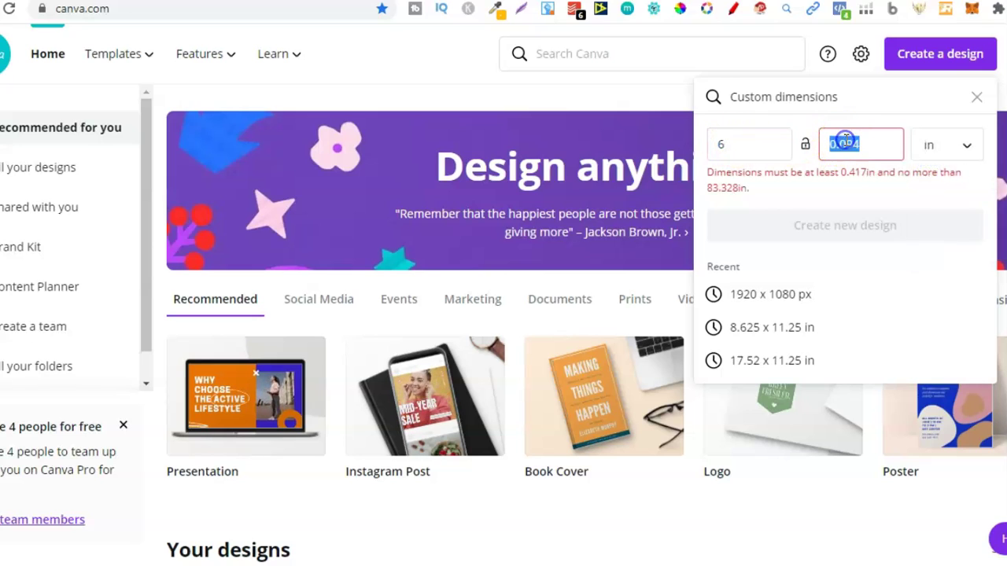
pyautogui.write('9')
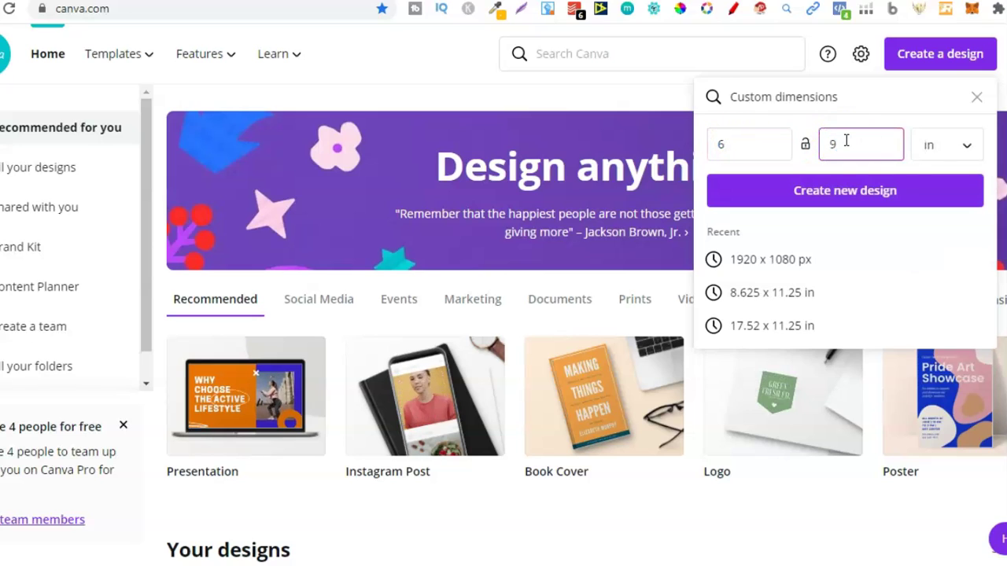
pyautogui.click(855, 206)
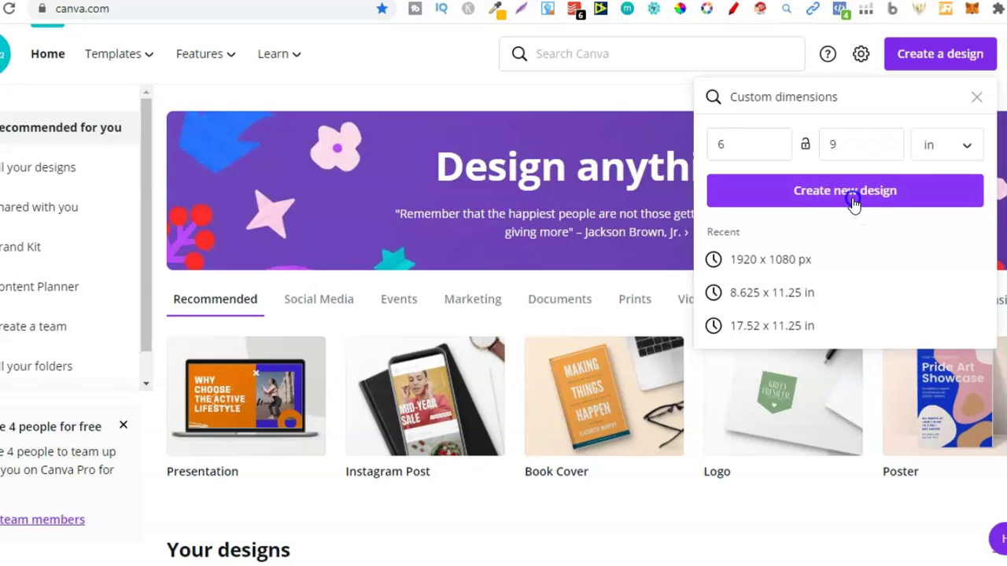
pyautogui.click(853, 202)
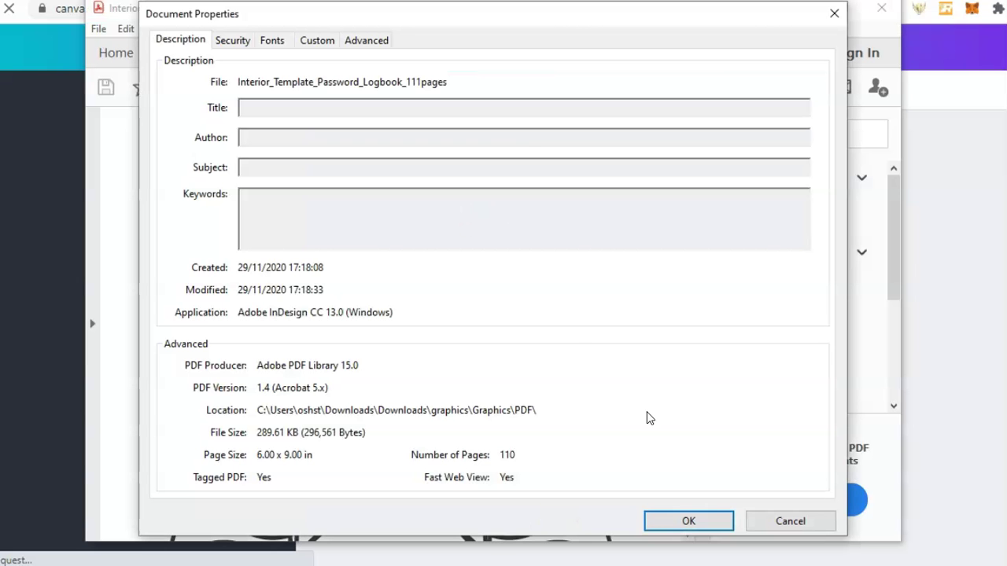
# Close the PDF's document properties, return to the blank Canva design and select its page
pyautogui.click(843, 12)
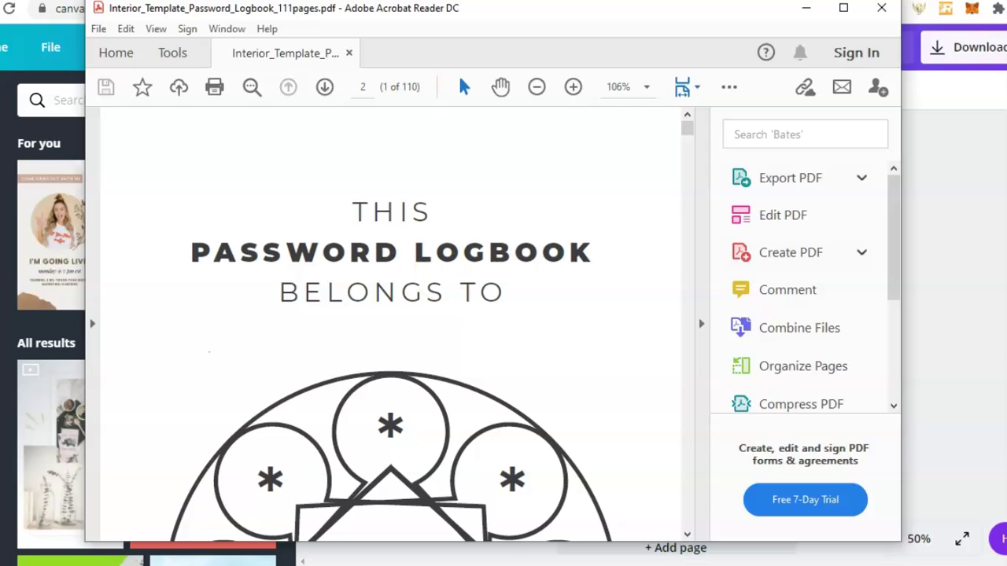
pyautogui.hotkey('alt', 'Tab')
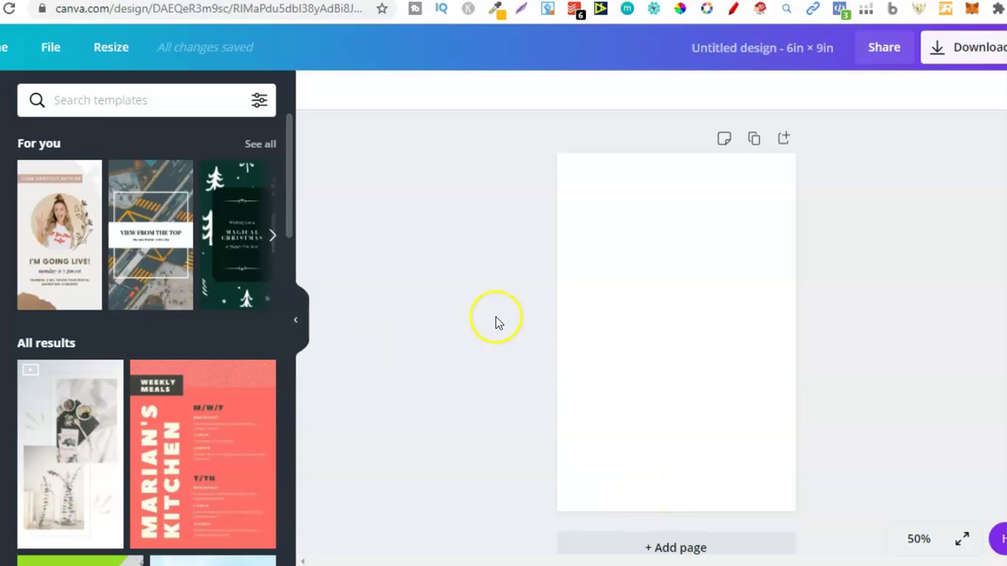
pyautogui.click(668, 271)
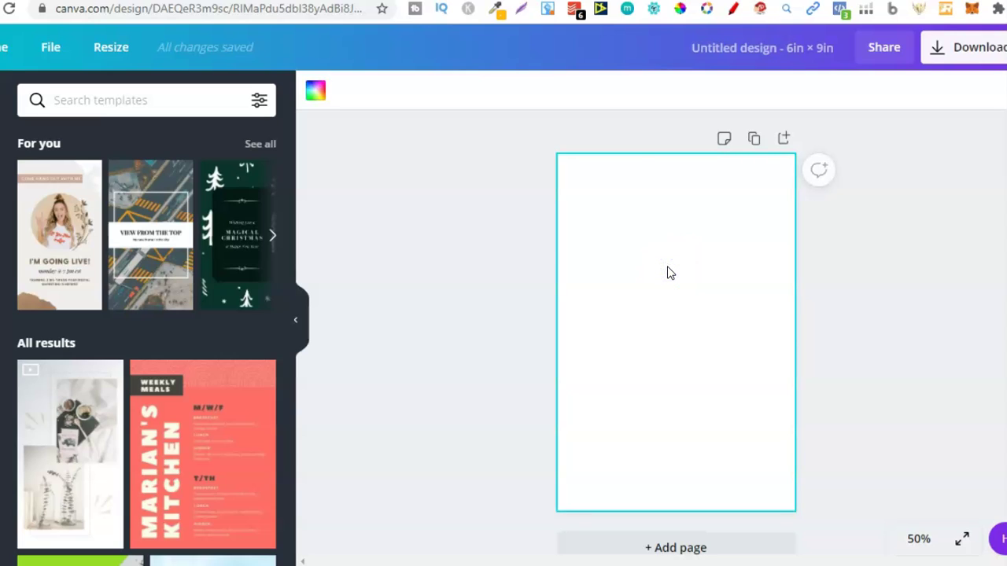
# Paste the "This Book Belongs To" text onto the page, shrink it to font size 37.7 and centre it in the upper part
pyautogui.hotkey('ctrl', 'v')
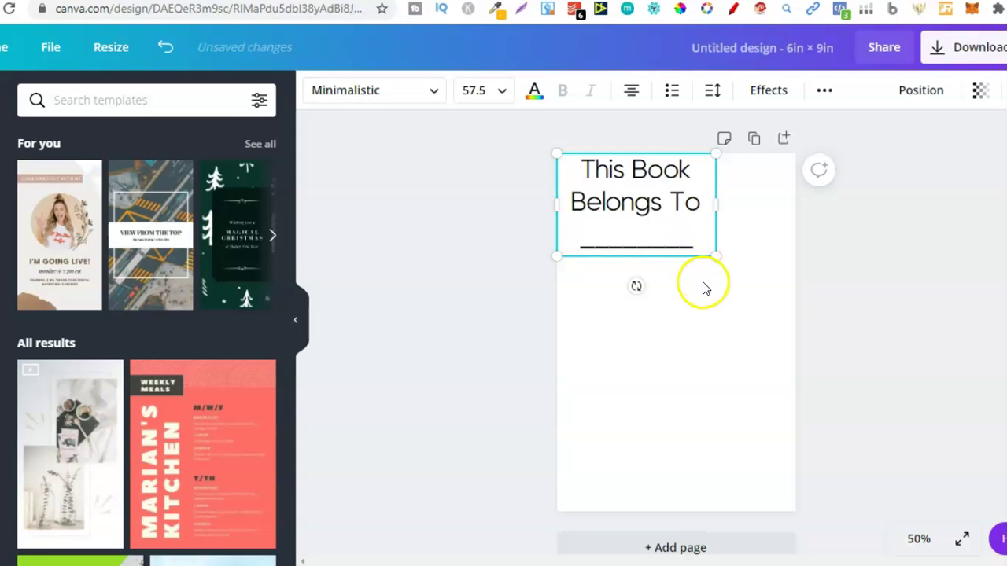
pyautogui.moveTo(652, 207); pyautogui.dragTo(692, 264)
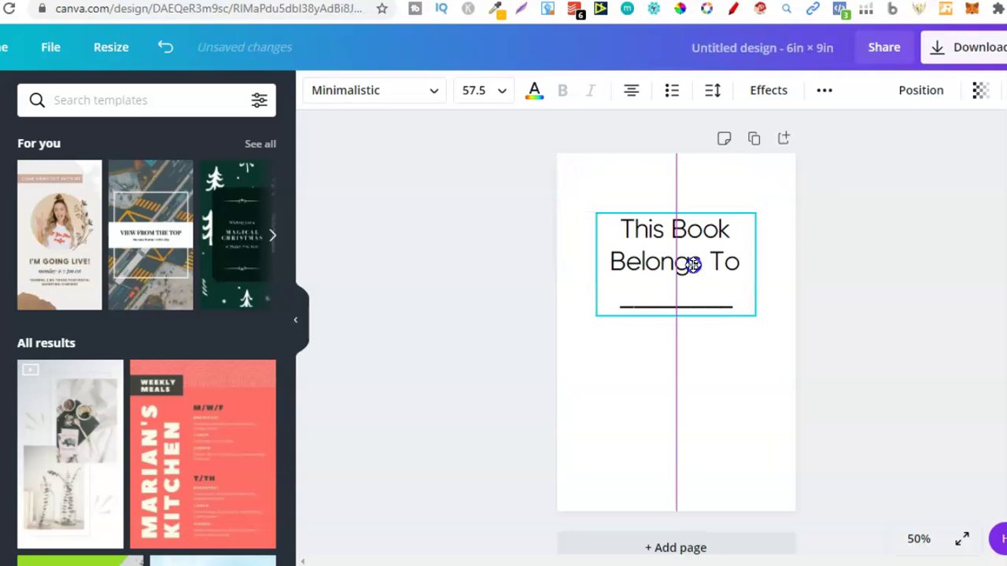
pyautogui.moveTo(748, 316); pyautogui.dragTo(701, 275)
pyautogui.moveTo(652, 249); pyautogui.dragTo(683, 265)
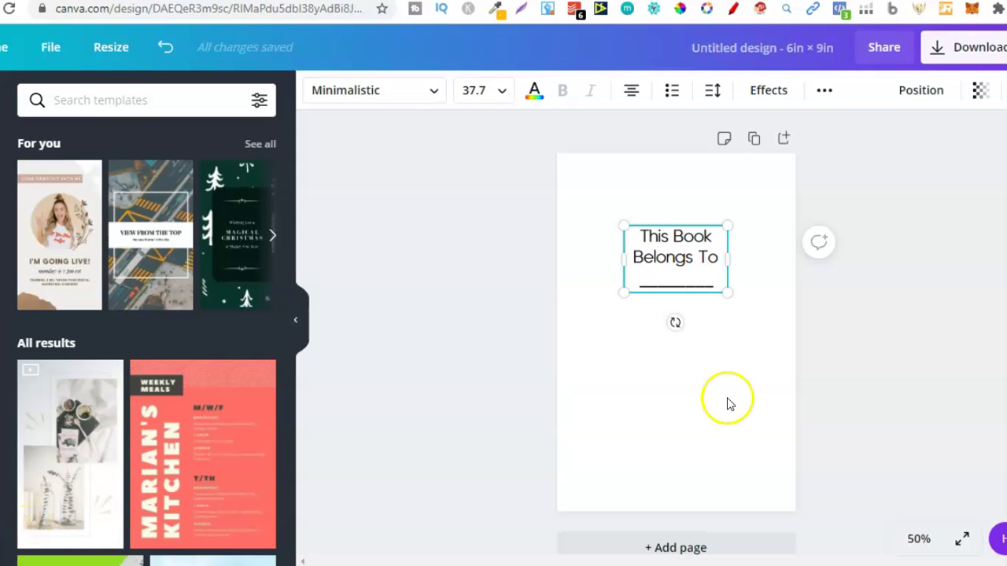
# Add the text "Copyright © YourPenName All Rights Reserved", shrink it to font size 16 and centre it near the page's bottom edge
pyautogui.click(724, 446)
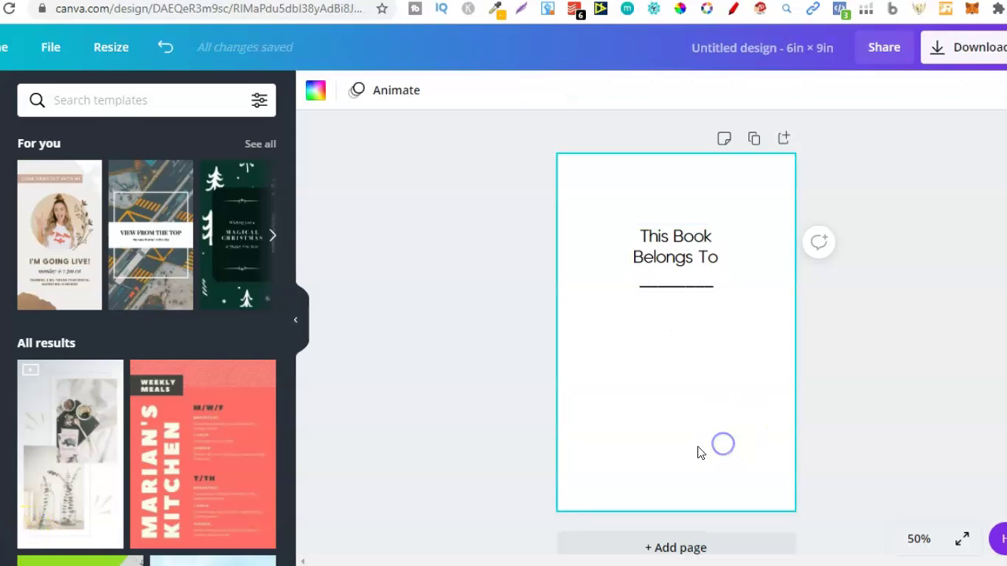
pyautogui.write('Copyright © YourPenName All Rights Reserved')
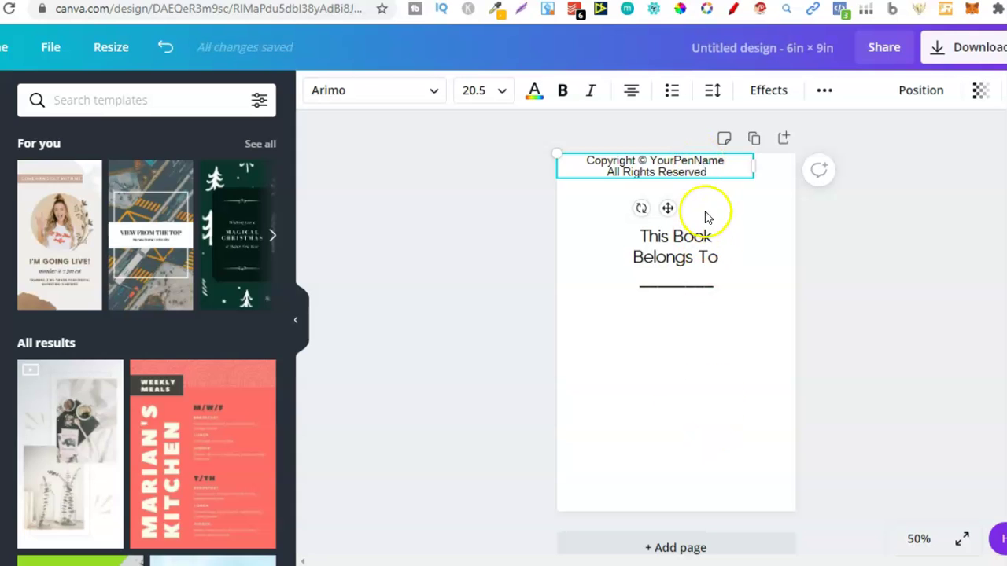
pyautogui.moveTo(699, 168); pyautogui.dragTo(713, 472)
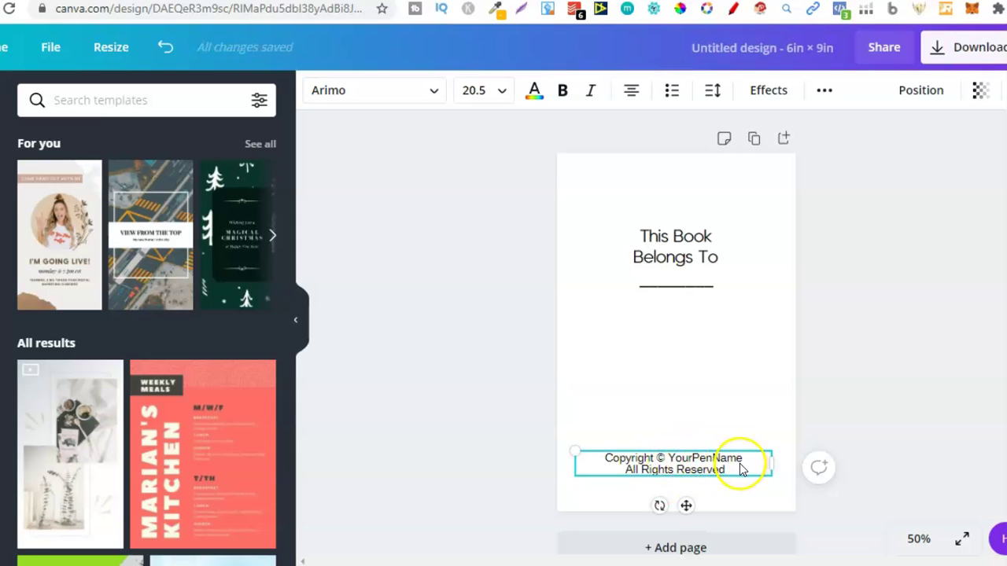
pyautogui.click(731, 468)
pyautogui.moveTo(764, 473); pyautogui.dragTo(720, 476)
pyautogui.click(692, 461)
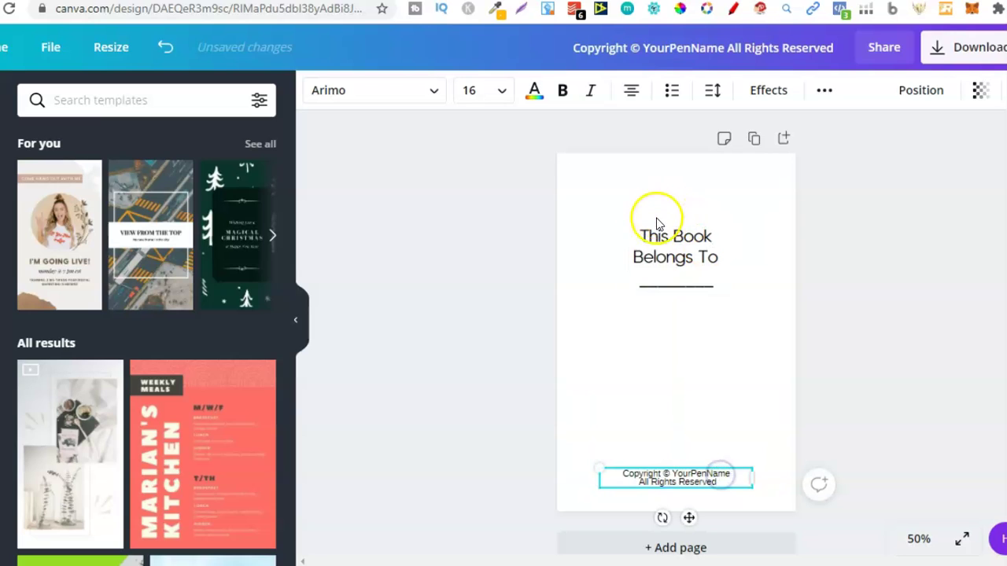
pyautogui.click(863, 298)
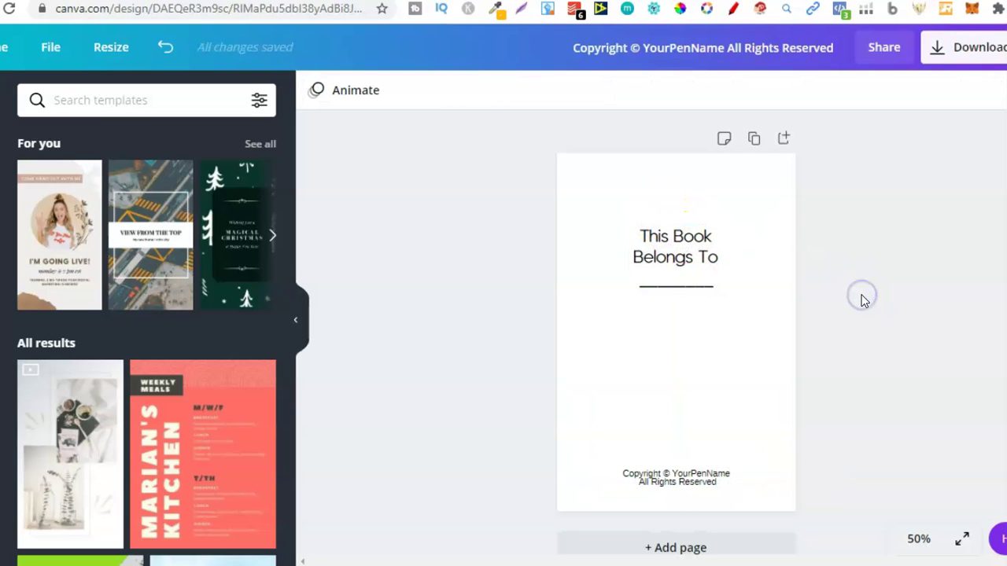
# Download the design as PDF Print without crop marks and bleed, and switch to the logbook interior PDF in Acrobat Reader
pyautogui.click(989, 61)
pyautogui.click(888, 162)
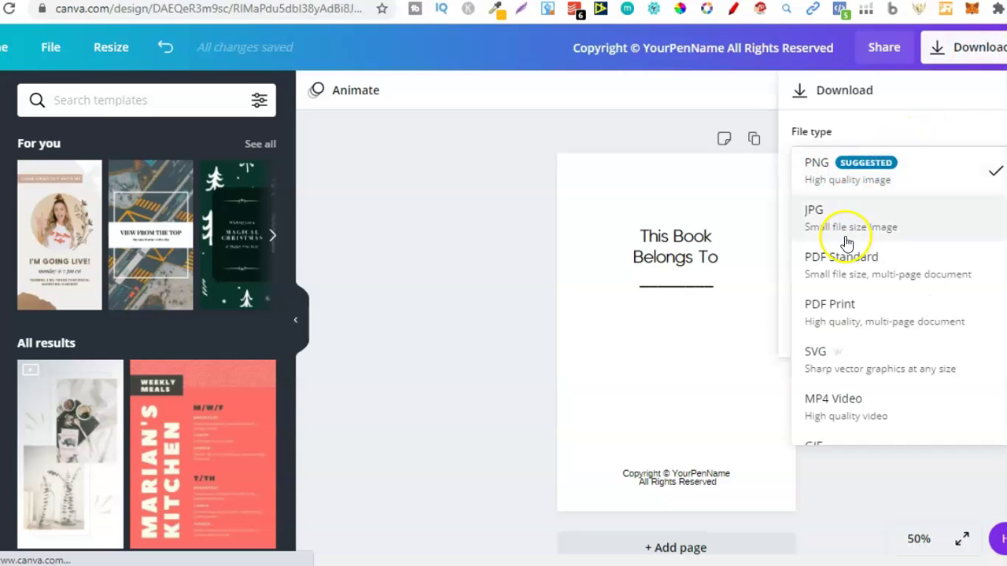
pyautogui.click(857, 311)
pyautogui.click(901, 234)
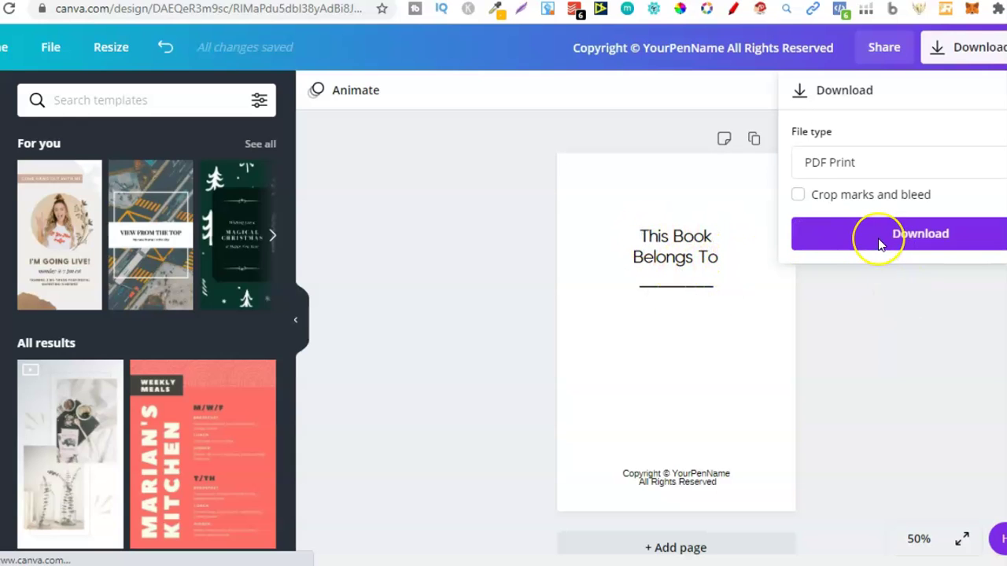
pyautogui.click(897, 240)
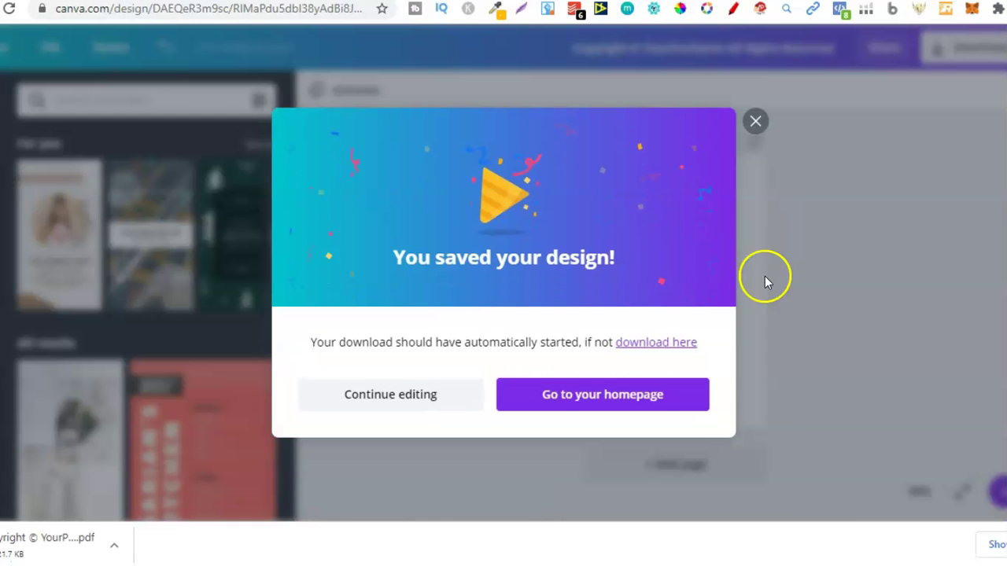
pyautogui.hotkey('alt', 'Tab')
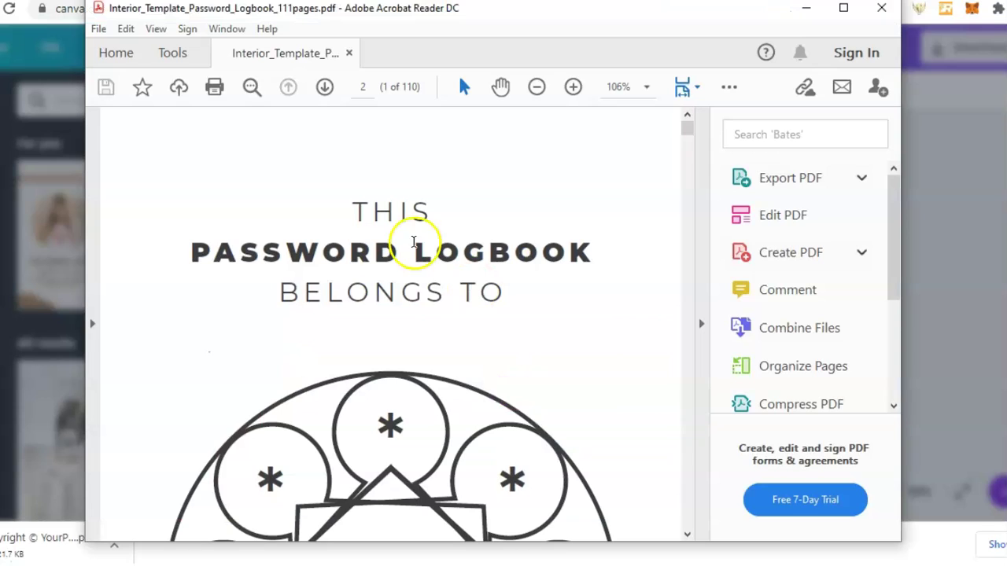
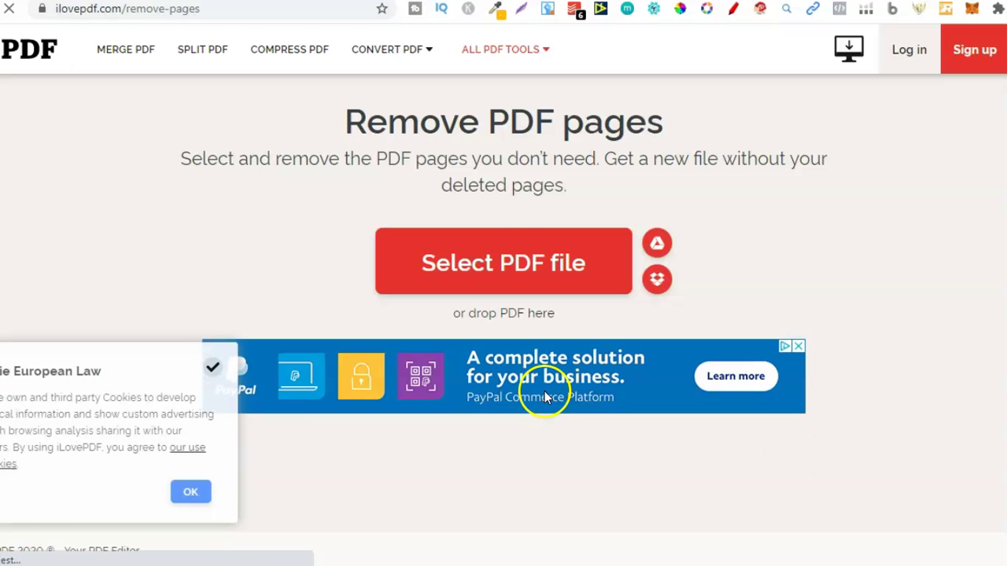
# Move the "Copyright © YourPenName All Rights Reserved" PDF into the Graphics folder in File Explorer
pyautogui.click(516, 254)
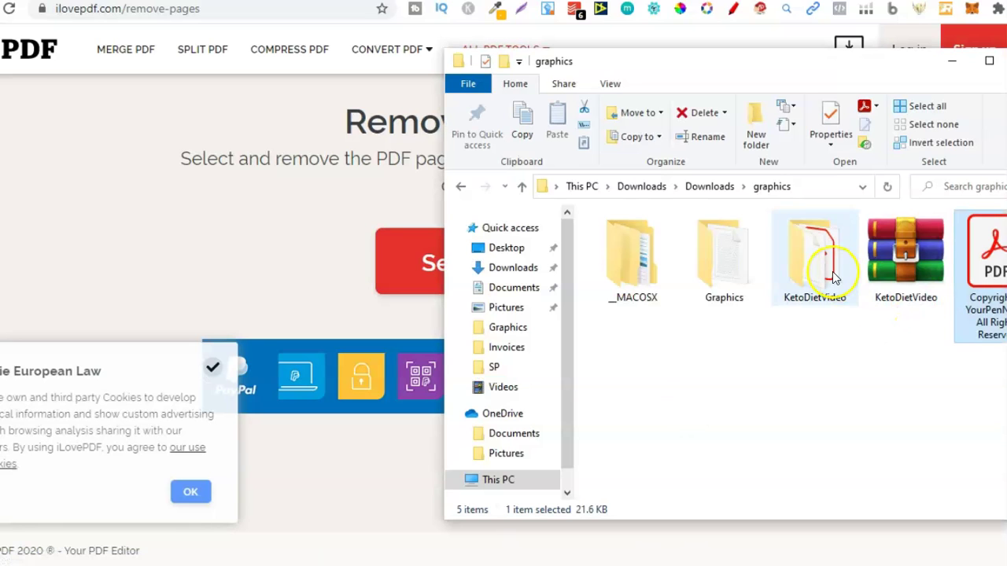
pyautogui.click(831, 269)
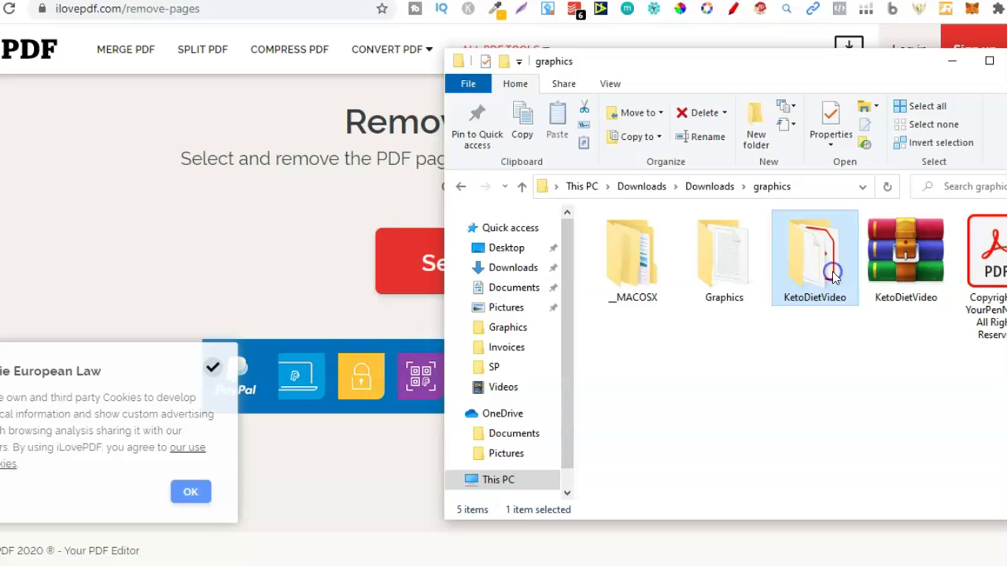
pyautogui.click(989, 274)
pyautogui.moveTo(990, 274); pyautogui.dragTo(748, 285)
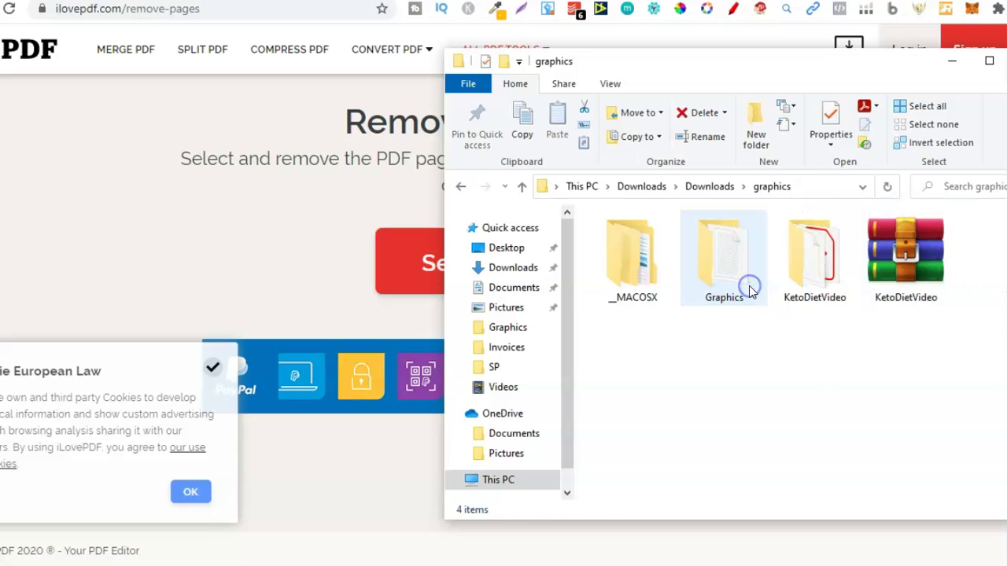
# Load the Interior_Template_Password_Logbook PDF from the Graphics folder's PDF subfolder into iLovePDF's Remove PDF pages tool
pyautogui.doubleClick(729, 281)
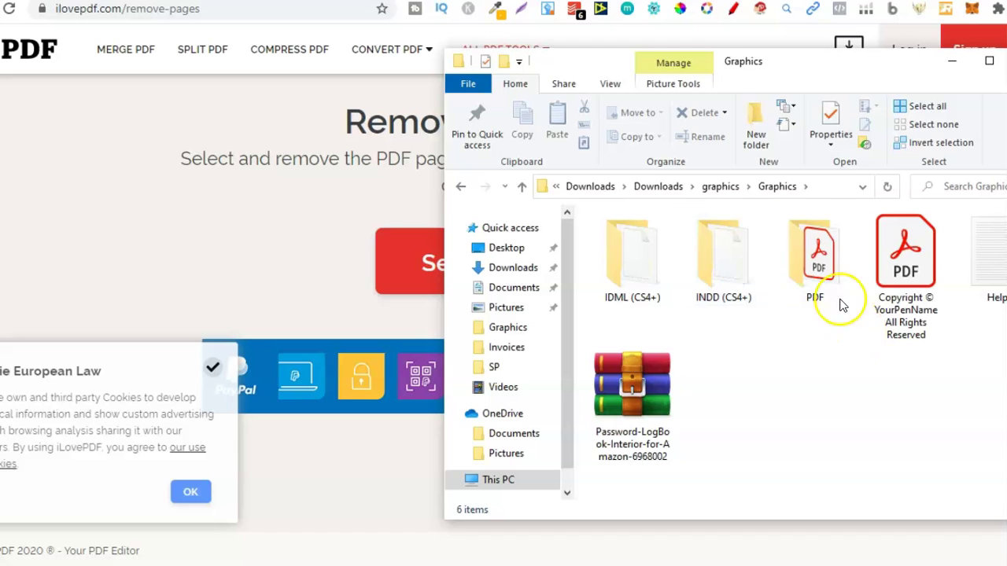
pyautogui.click(836, 285)
pyautogui.doubleClick(834, 285)
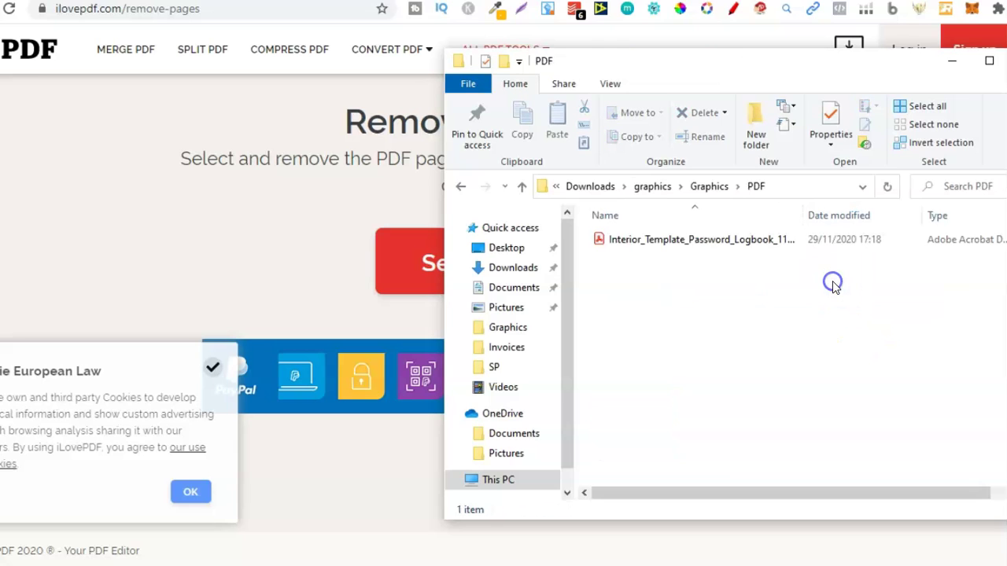
pyautogui.click(700, 242)
pyautogui.moveTo(700, 243); pyautogui.dragTo(348, 278)
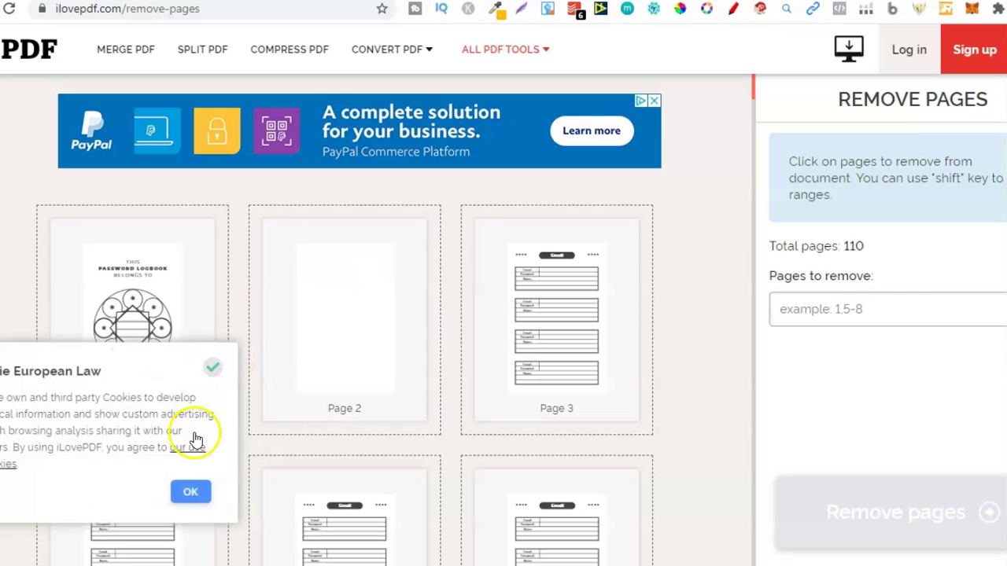
# Accept the cookie notice, remove page 1 from the logbook PDF and download the resulting file
pyautogui.click(192, 491)
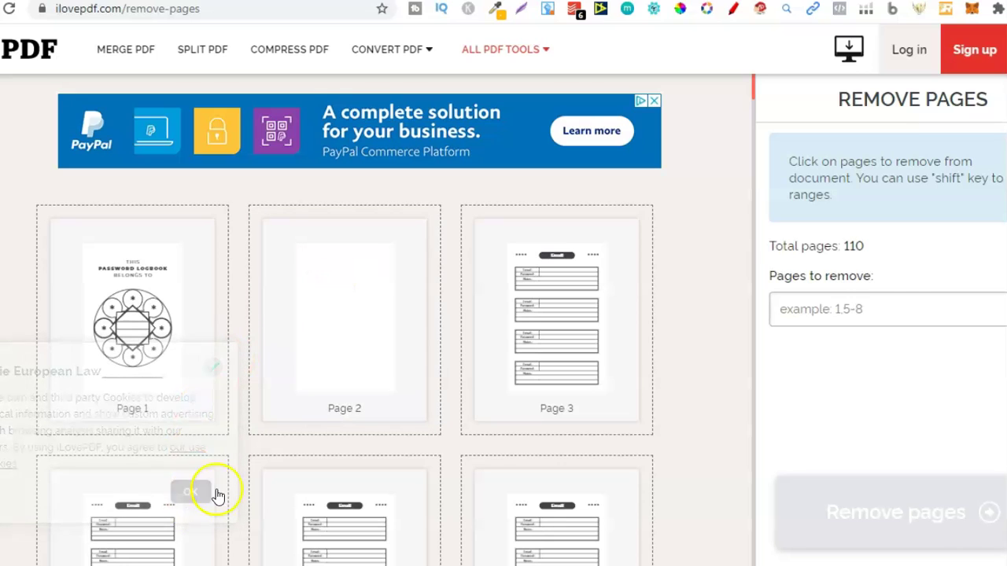
pyautogui.click(145, 324)
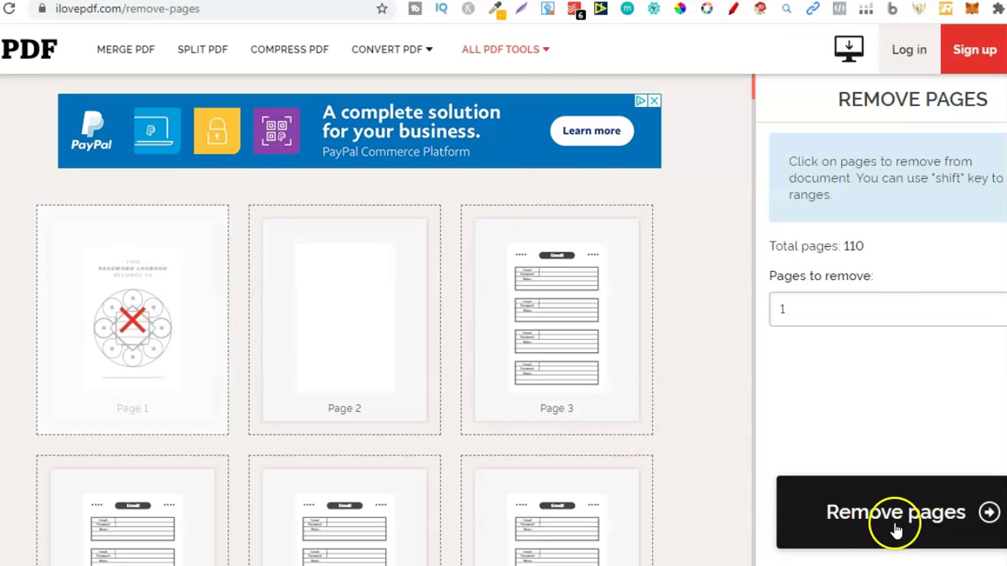
pyautogui.click(895, 530)
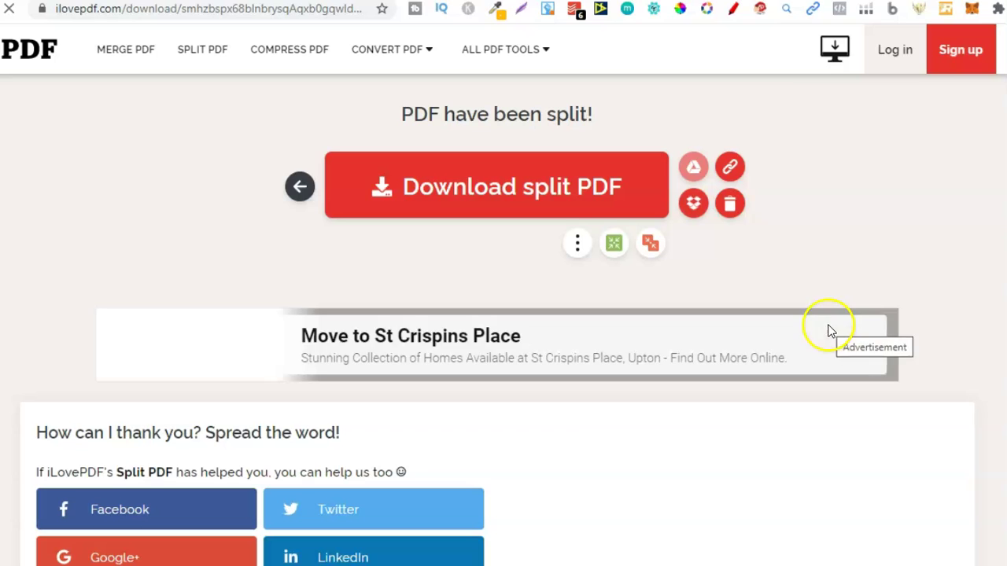
pyautogui.click(572, 193)
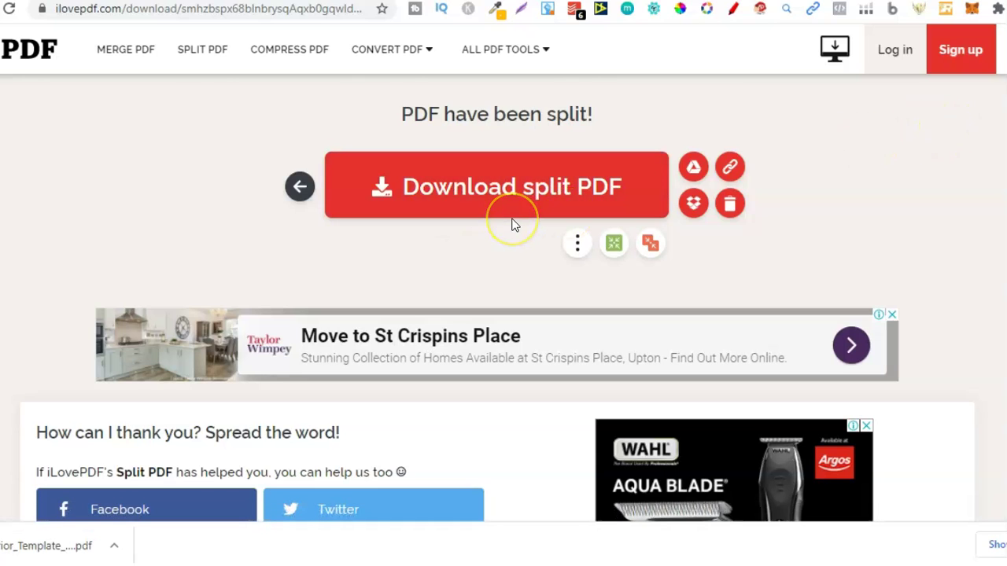
# Open the downloaded logbook PDF, check that its original first page is gone, and close it
pyautogui.click(78, 547)
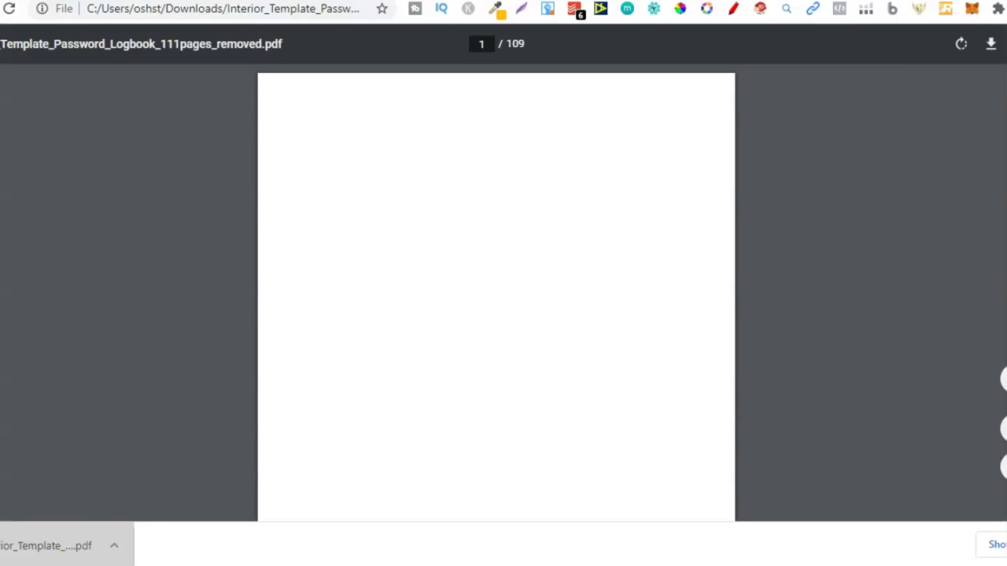
pyautogui.scroll(-10, 495, 315)
pyautogui.scroll(10, 496, 314)
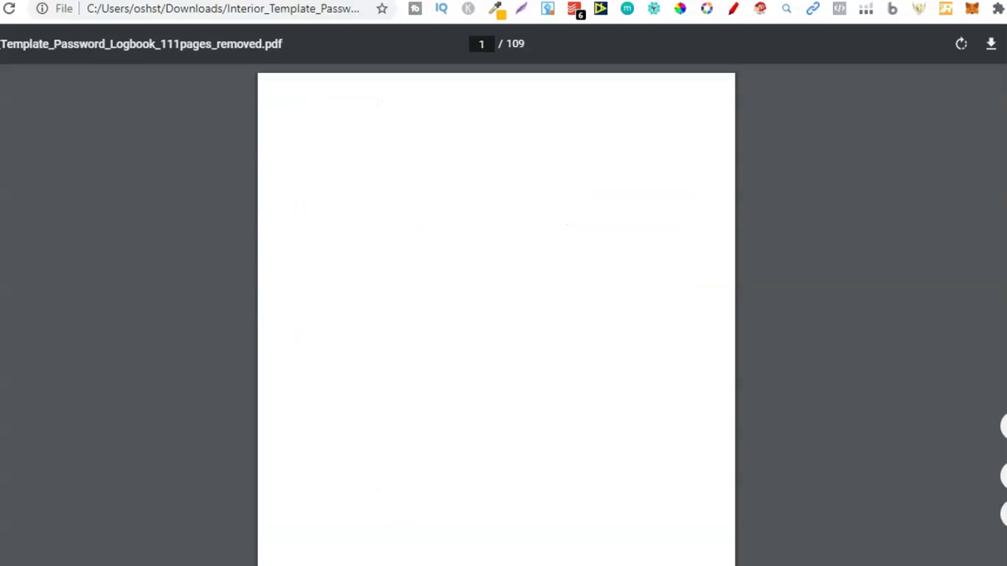
pyautogui.hotkey('ctrl', 'w')
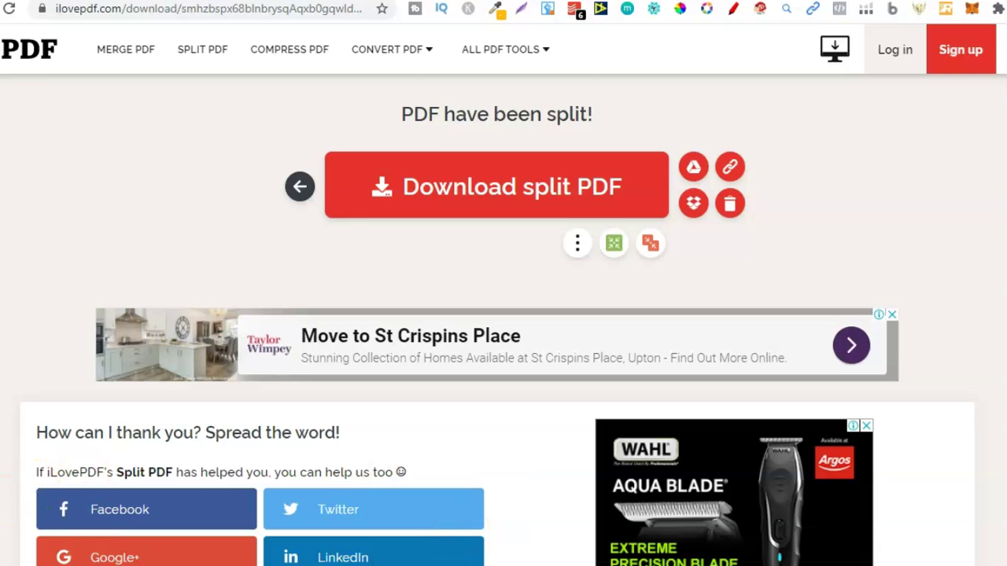
# Switch to the Graphics folder and locate the copyright page PDF and the logbook interior PDF with the page removed
pyautogui.hotkey('alt', 'Tab')
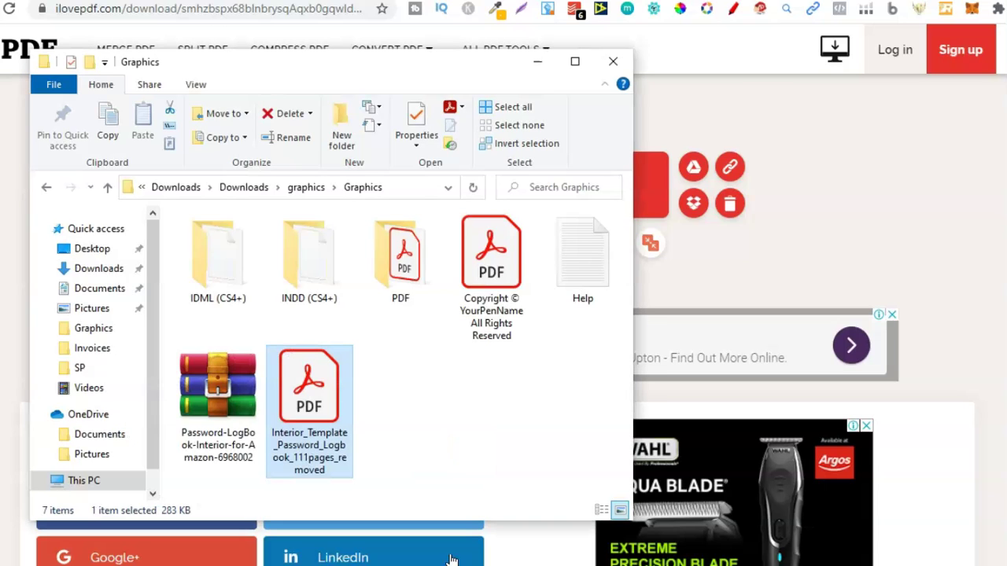
pyautogui.click(490, 270)
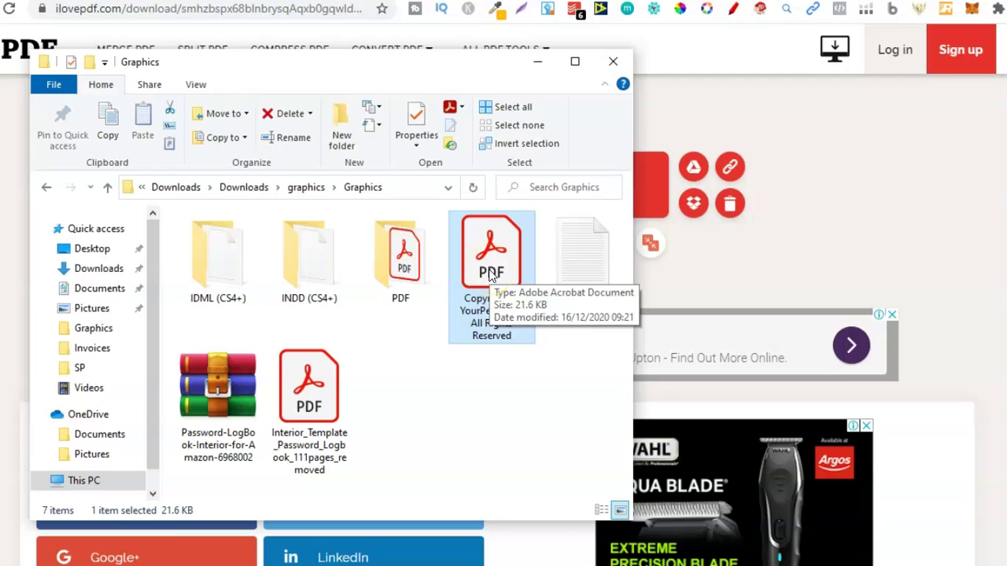
pyautogui.click(309, 393)
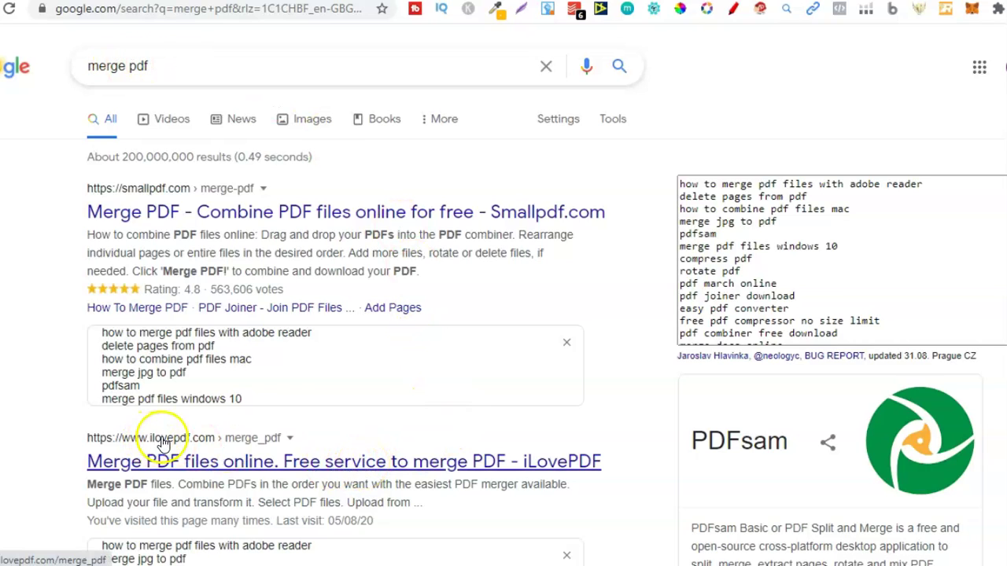
# Open iLovePDF's Merge PDF tool and add the "Copyright © YourPenName All Rights Reserved" PDF from the Graphics folder
pyautogui.click(270, 471)
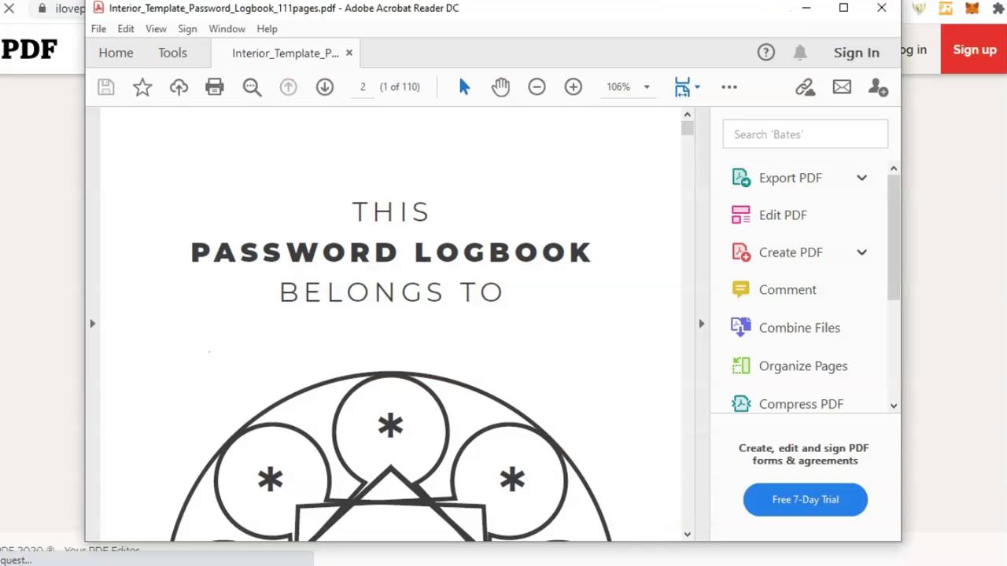
pyautogui.click(881, 14)
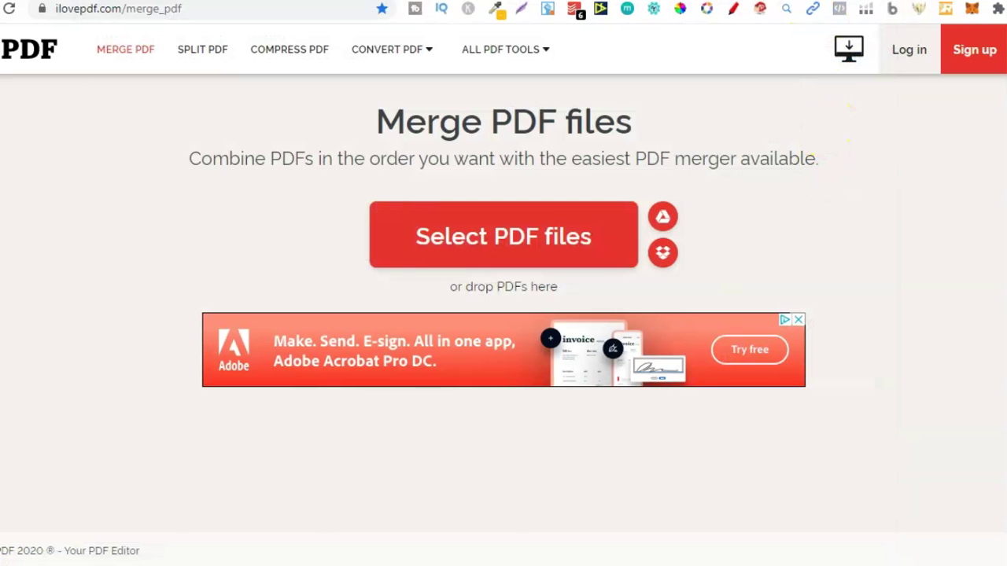
pyautogui.click(444, 565)
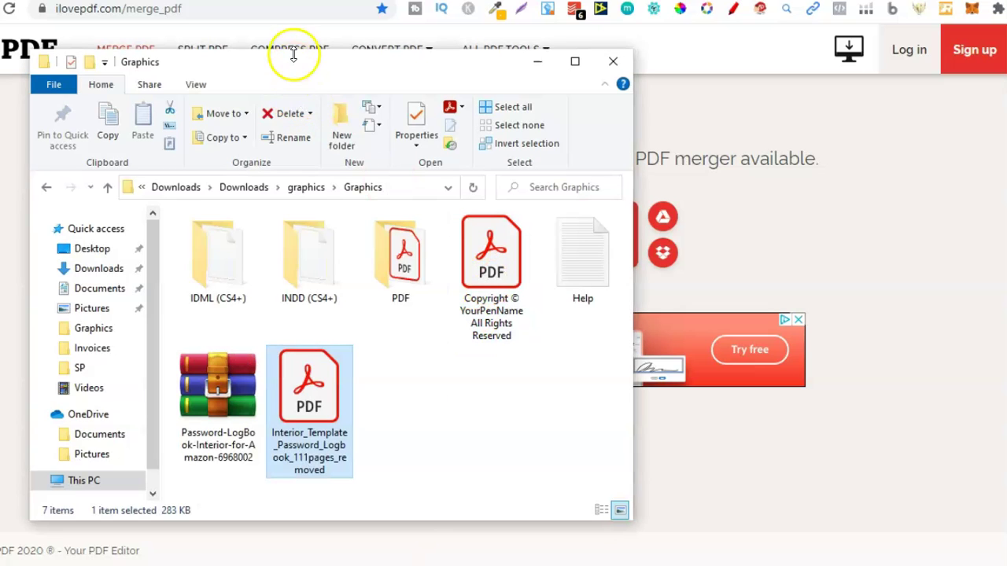
pyautogui.moveTo(285, 60); pyautogui.dragTo(148, 68)
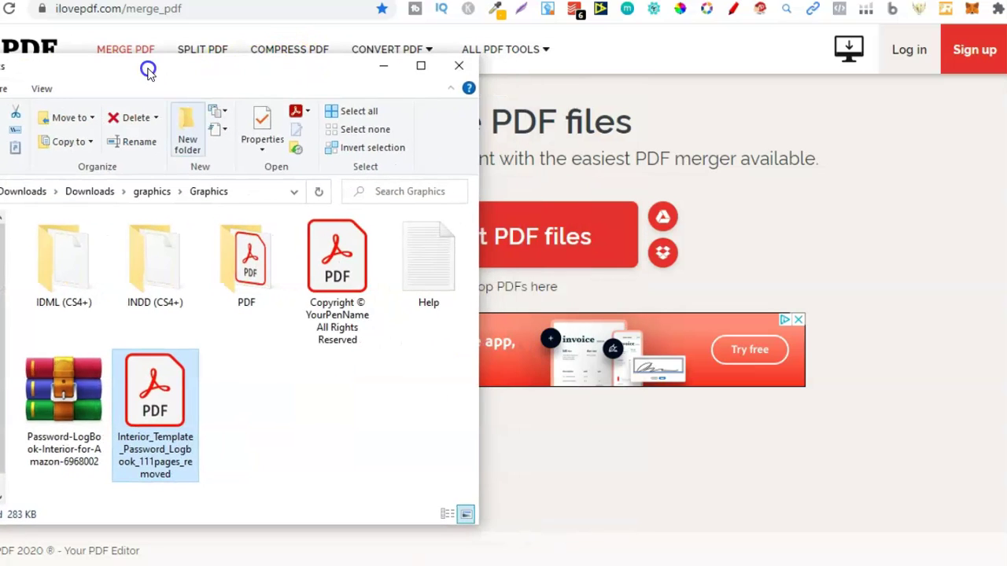
pyautogui.click(314, 274)
pyautogui.moveTo(381, 274); pyautogui.dragTo(608, 260)
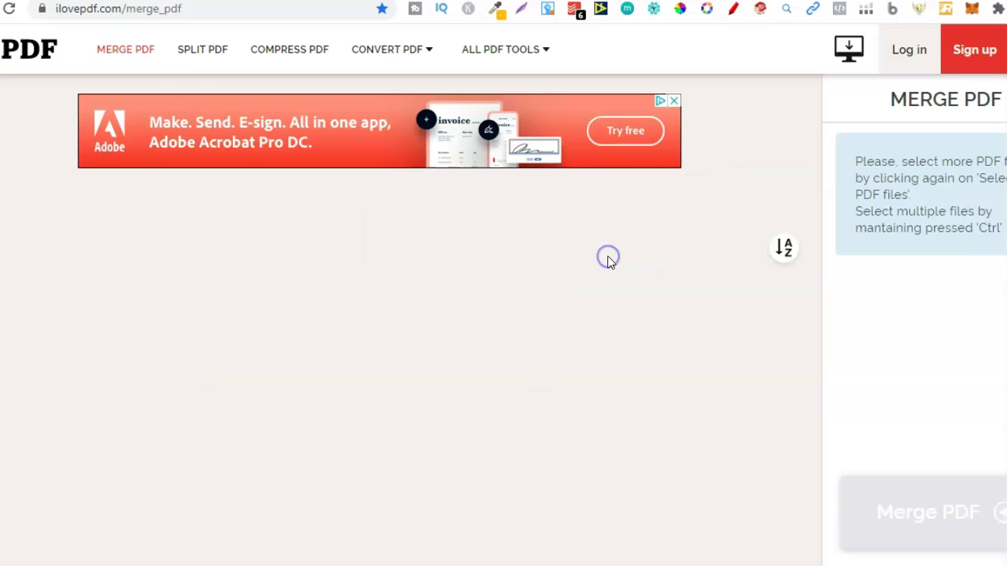
pyautogui.moveTo(397, 286)
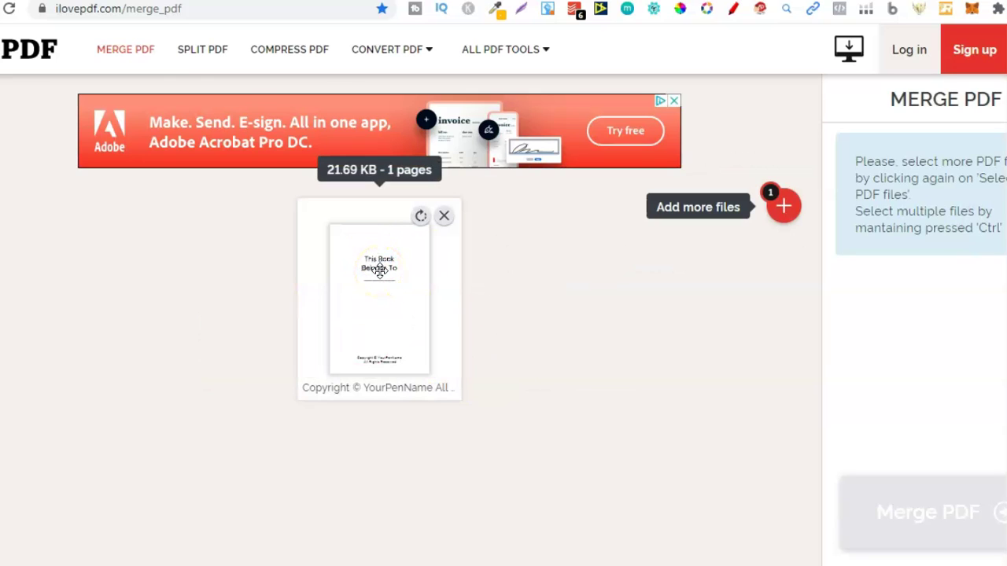
# Add the Interior_Template_Password_Logbook_111pages_removed PDF from the Graphics folder to the merge, after the copyright page
pyautogui.click(454, 546)
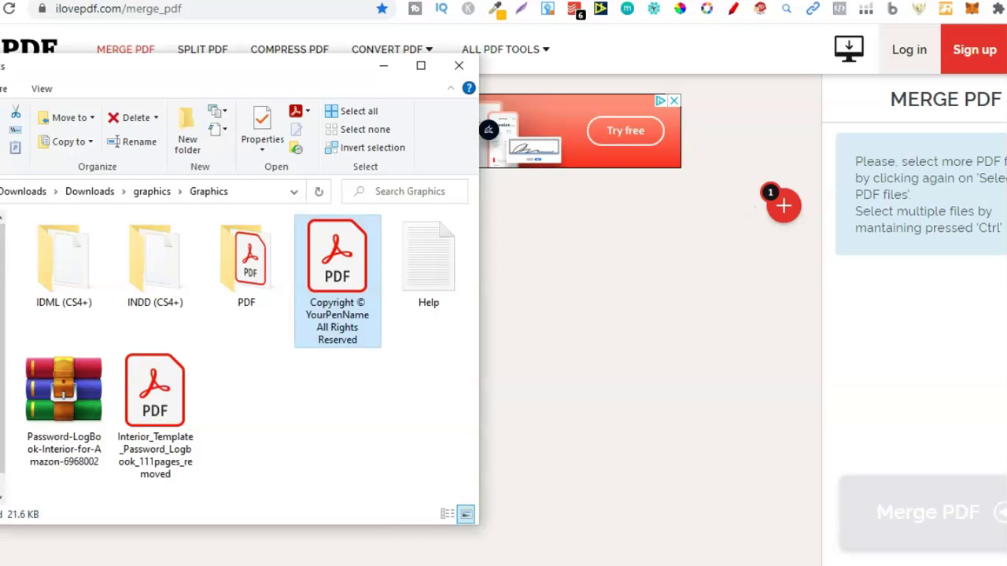
pyautogui.click(294, 424)
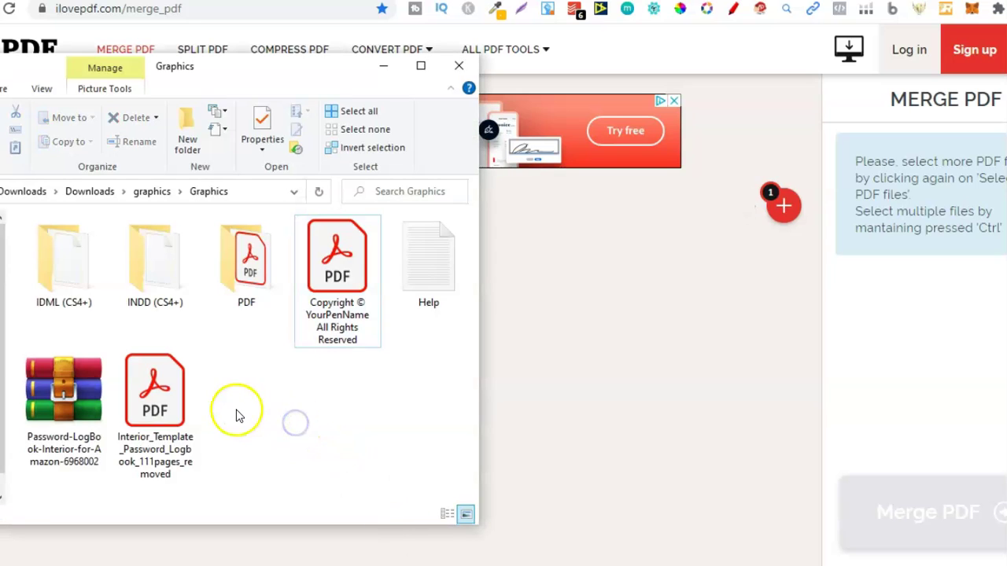
pyautogui.click(158, 401)
pyautogui.moveTo(156, 399); pyautogui.dragTo(620, 385)
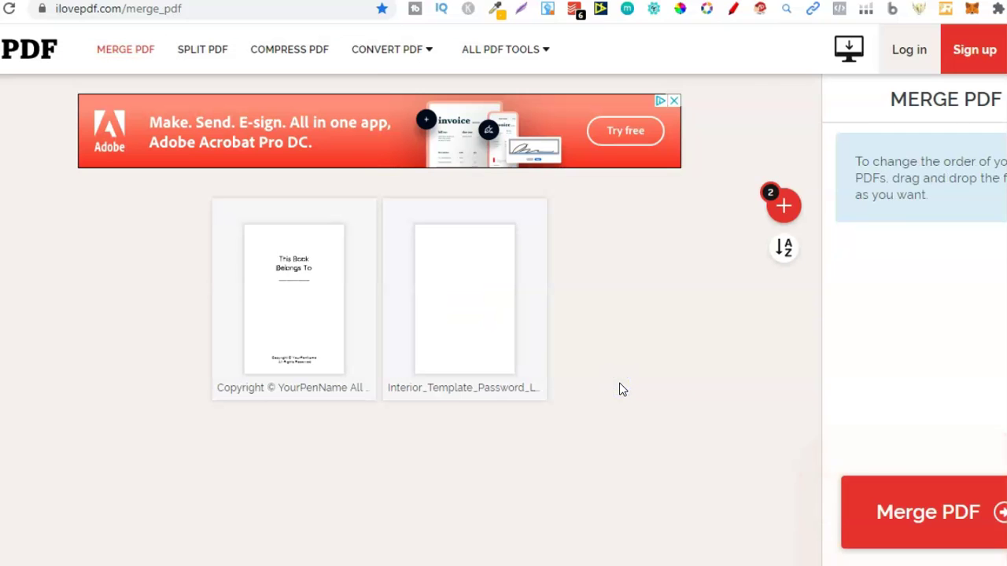
# Merge the two PDFs and open the downloaded ilovepdf_merged.pdf
pyautogui.click(908, 487)
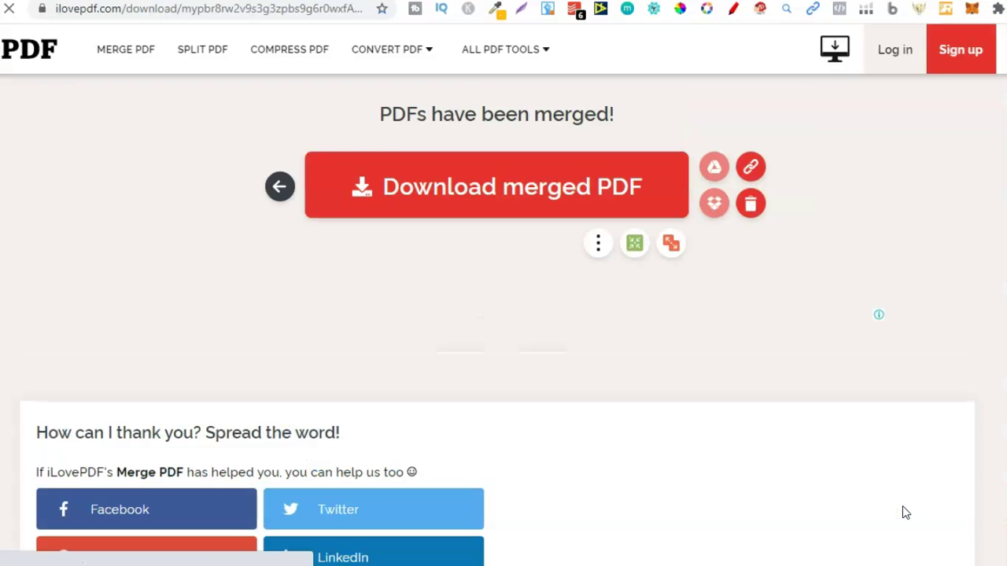
pyautogui.click(516, 408)
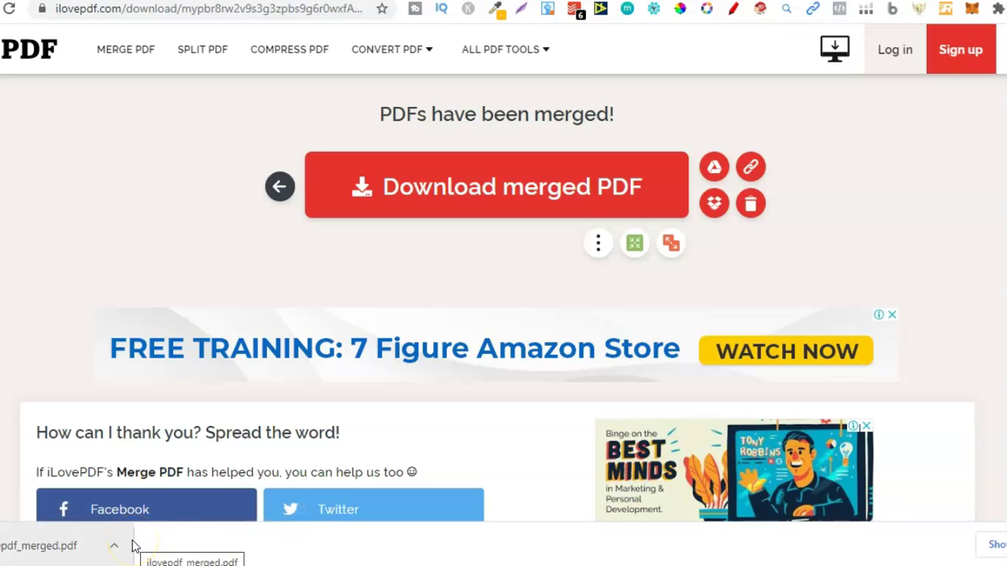
pyautogui.click(49, 545)
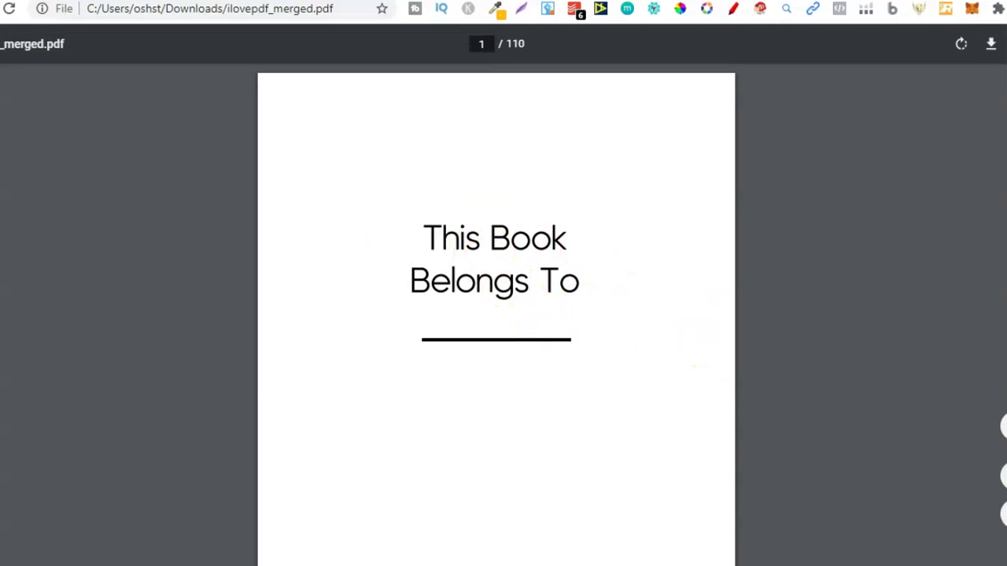
# Look through the opening pages of the merged PDF to check the custom first page and the logbook pages following it
pyautogui.scroll(-15, 496, 315)
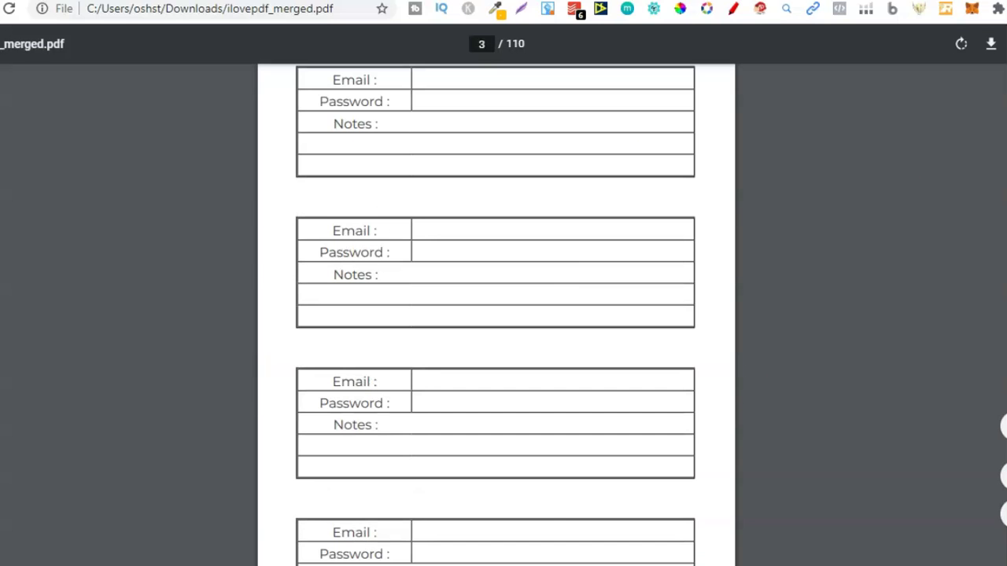
pyautogui.scroll(-10, 497, 315)
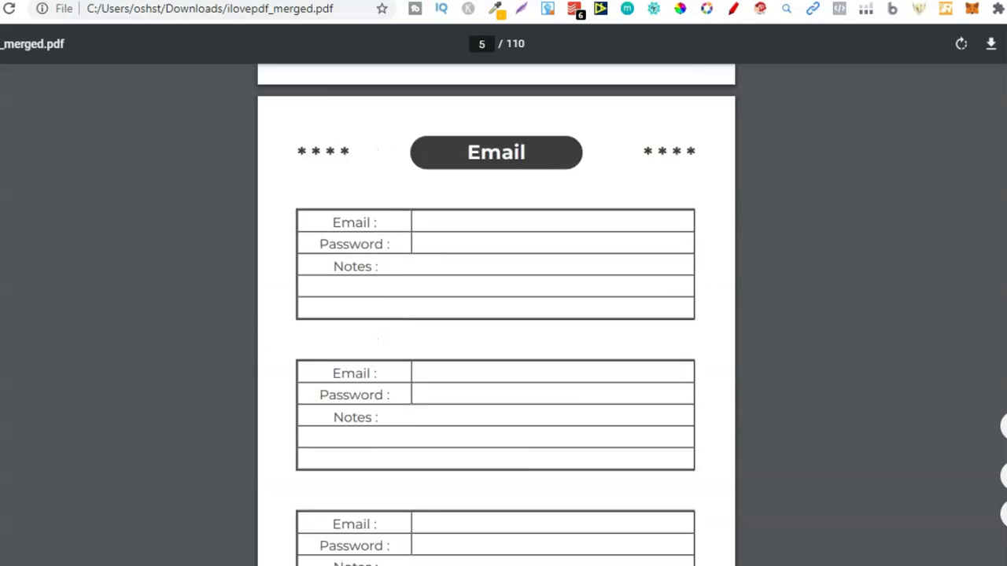
pyautogui.scroll(20, 496, 315)
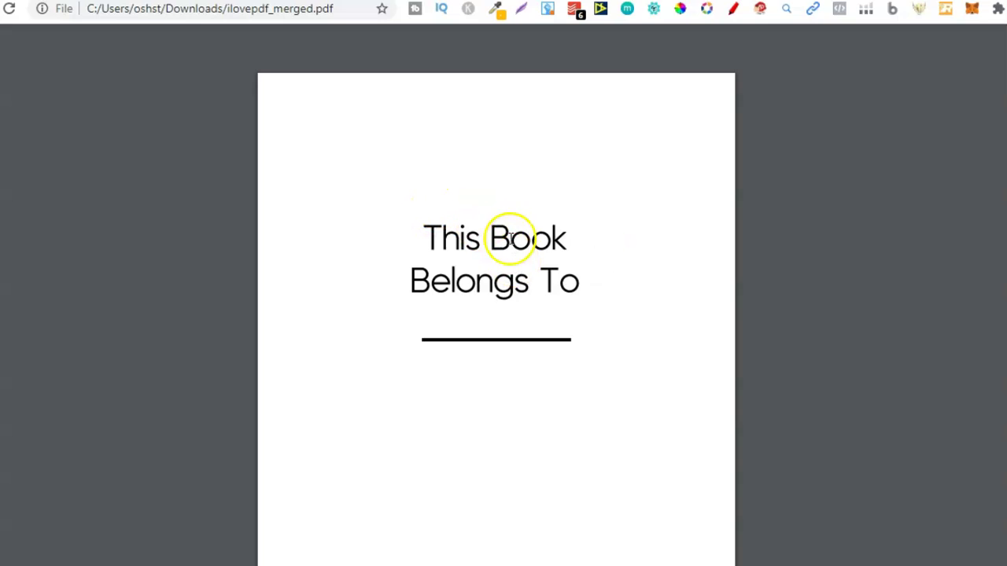
# Revisit the Password LogBook Interior listing on Creative Fabrica, and compare it with the first pages of the merged PDF
pyautogui.click(470, 10)
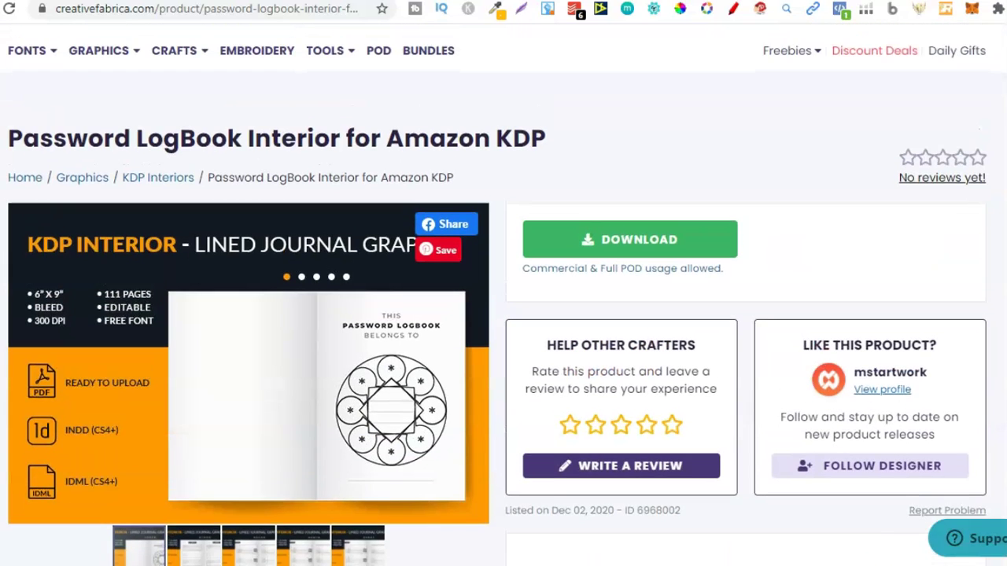
pyautogui.scroll(-2, 503, 315)
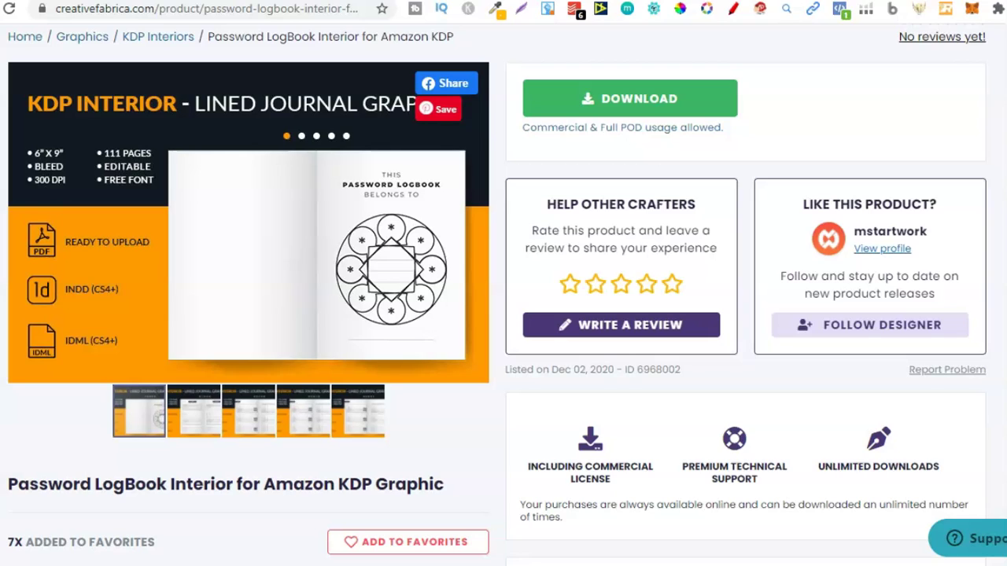
pyautogui.hotkey('ctrl', 'Tab')
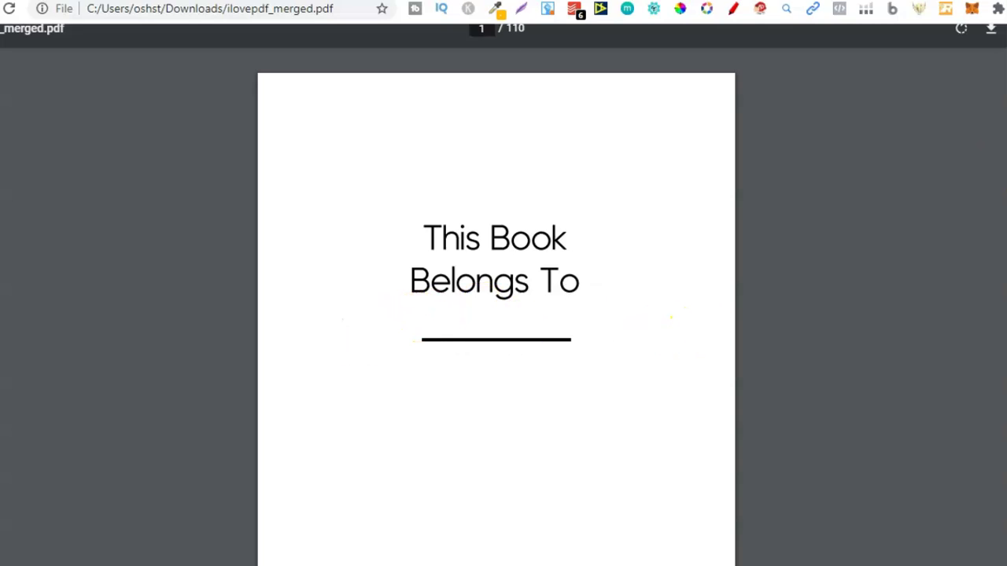
pyautogui.scroll(-20, 496, 315)
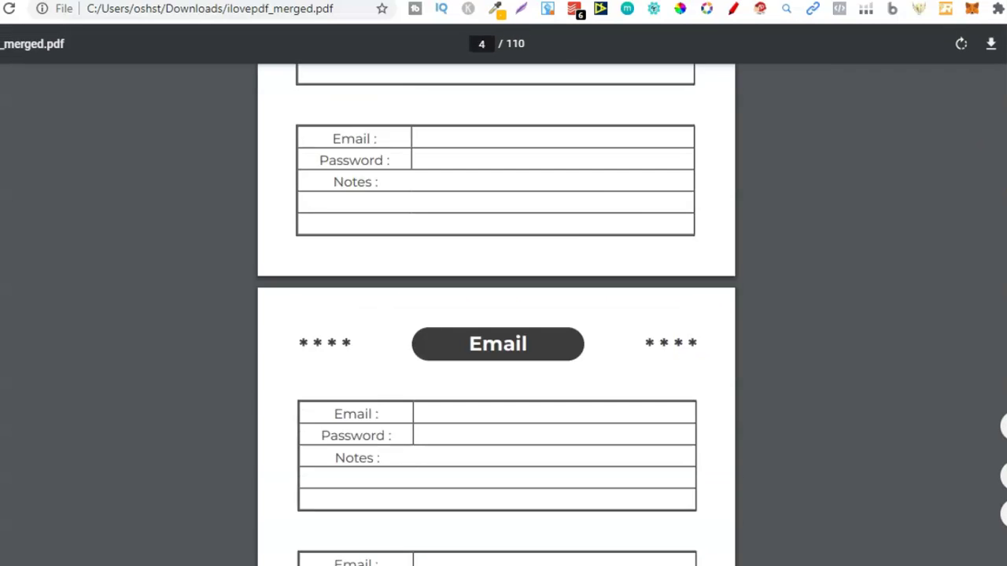
pyautogui.scroll(20, 495, 315)
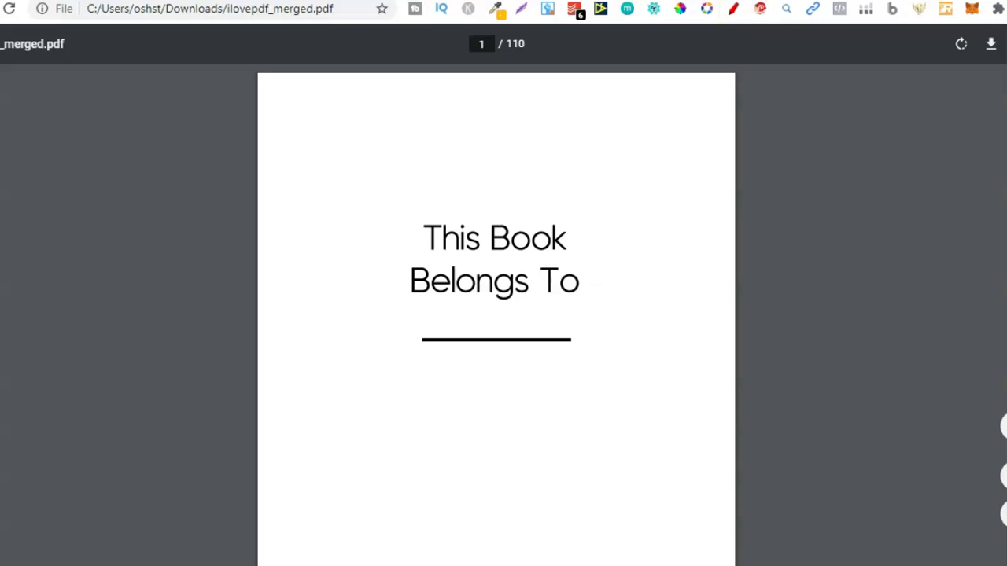
# Review the Canva copyright page design, the Creative Fabrica listing and the iLovePDF split page, ending at the merged PDF
pyautogui.hotkey('ctrl', 'Tab')
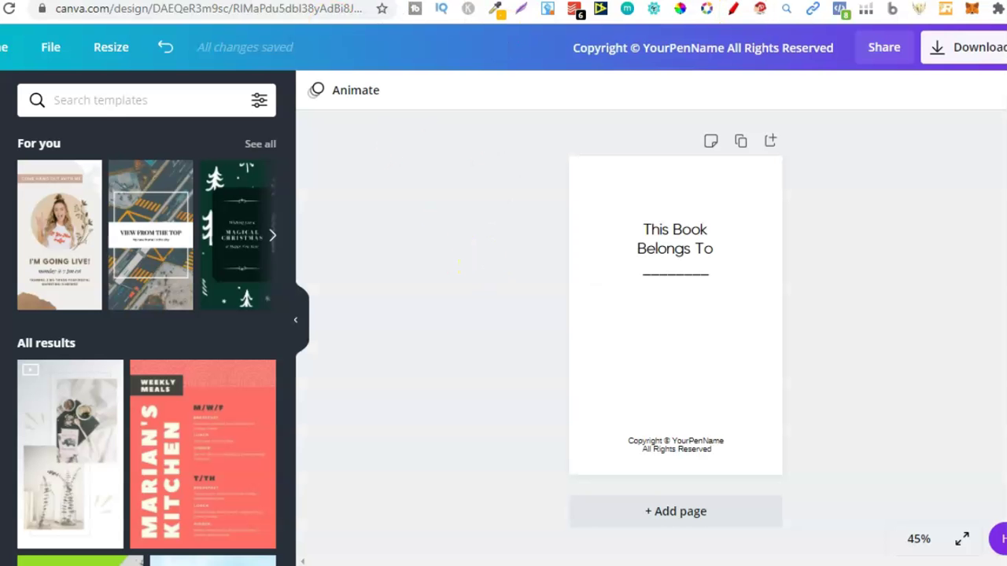
pyautogui.hotkey('ctrl', 'Tab')
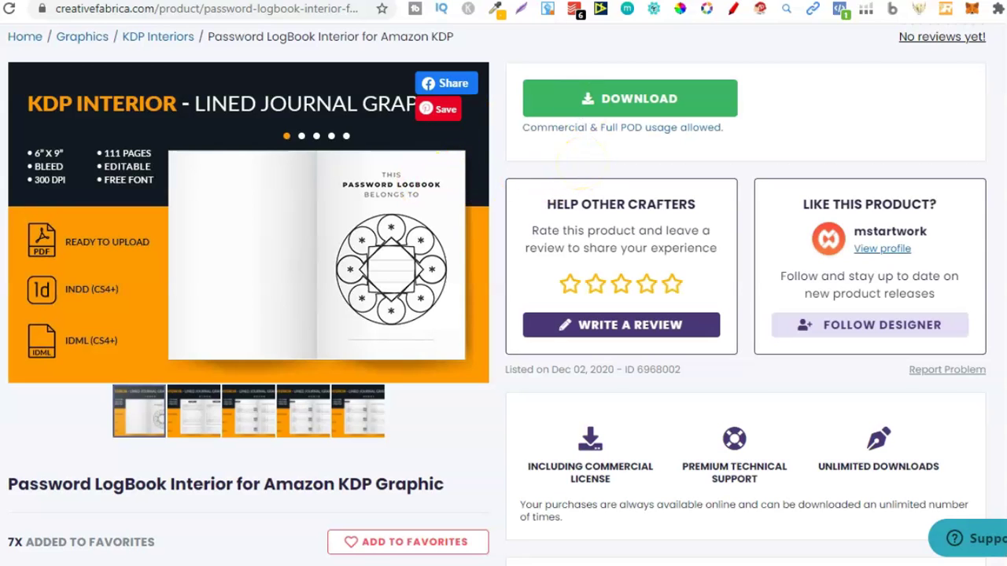
pyautogui.hotkey('ctrl', 'Tab')
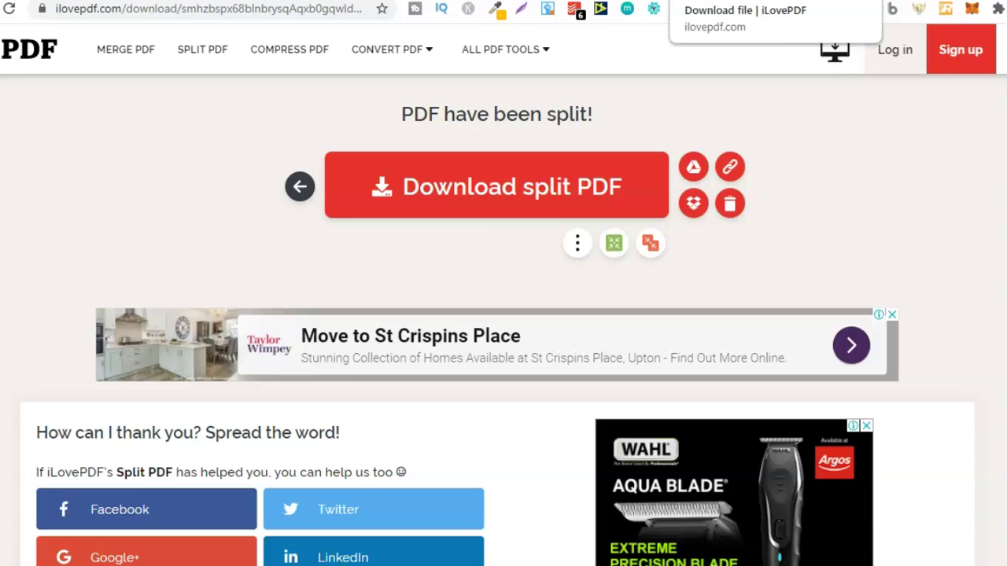
pyautogui.hotkey('ctrl', 'Tab')
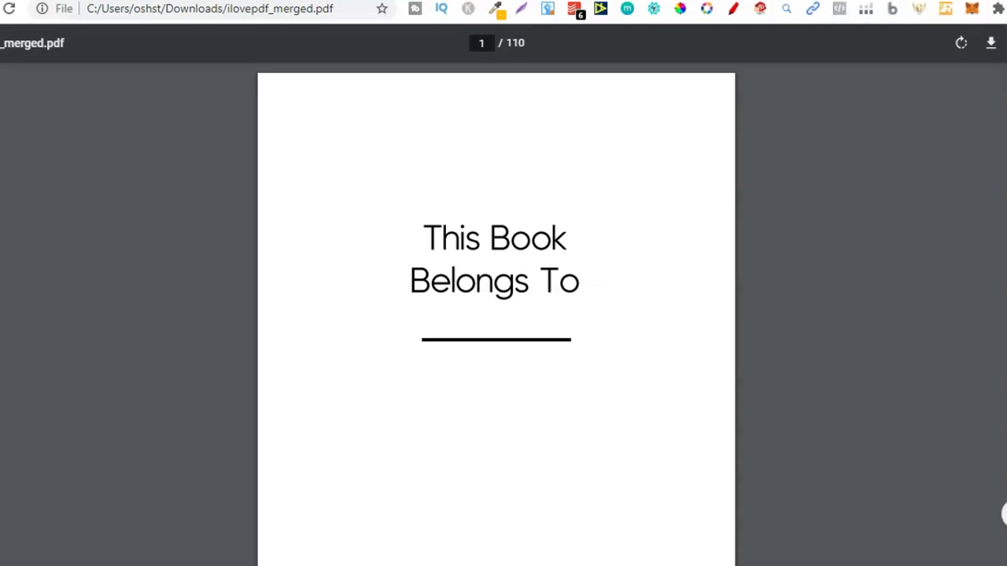
# Examine the merged PDF's first page, including its copyright text, and the start of page 2
pyautogui.scroll(-7, 496, 315)
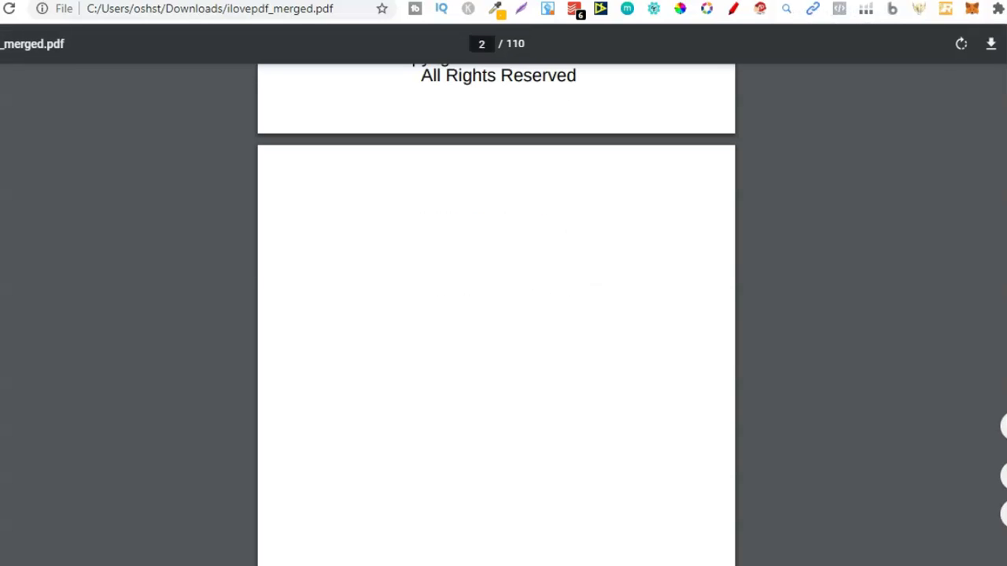
pyautogui.scroll(5, 495, 315)
pyautogui.scroll(3, 495, 315)
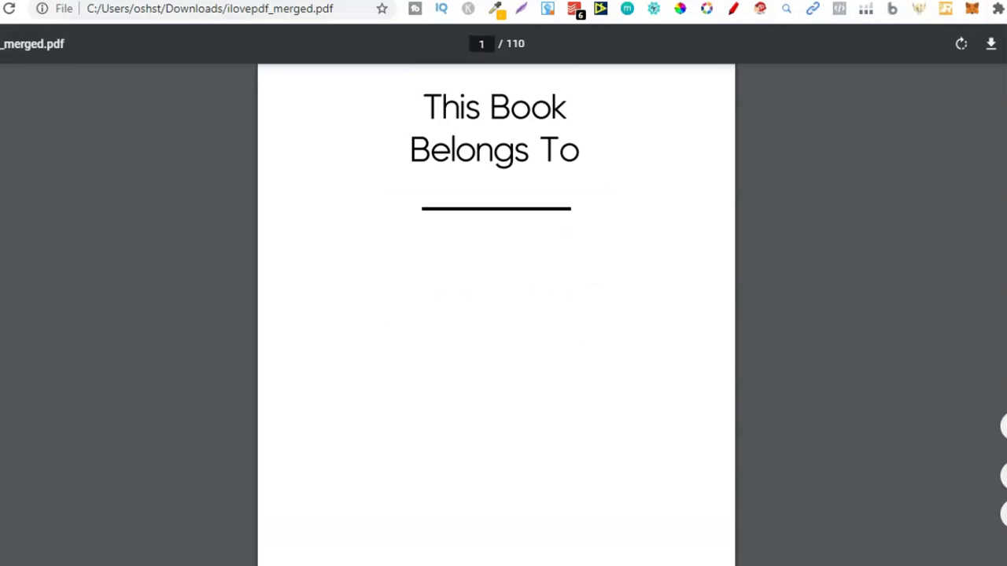
pyautogui.scroll(-20, 496, 315)
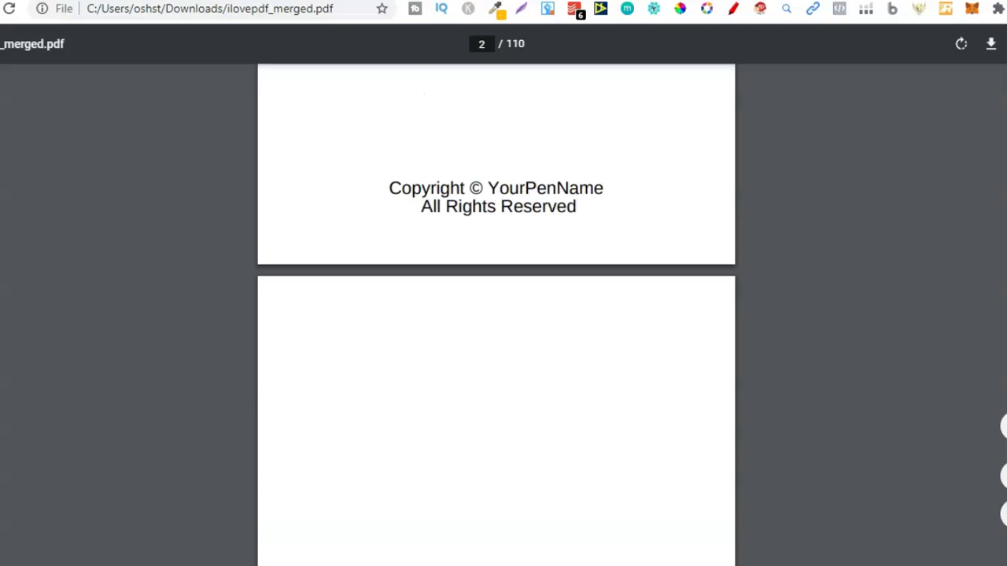
pyautogui.press('Home')
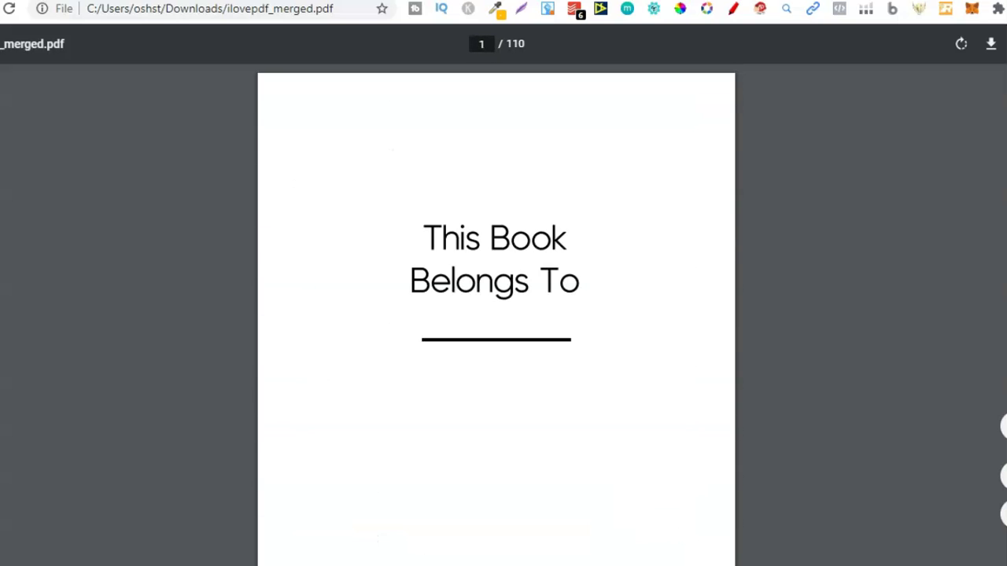